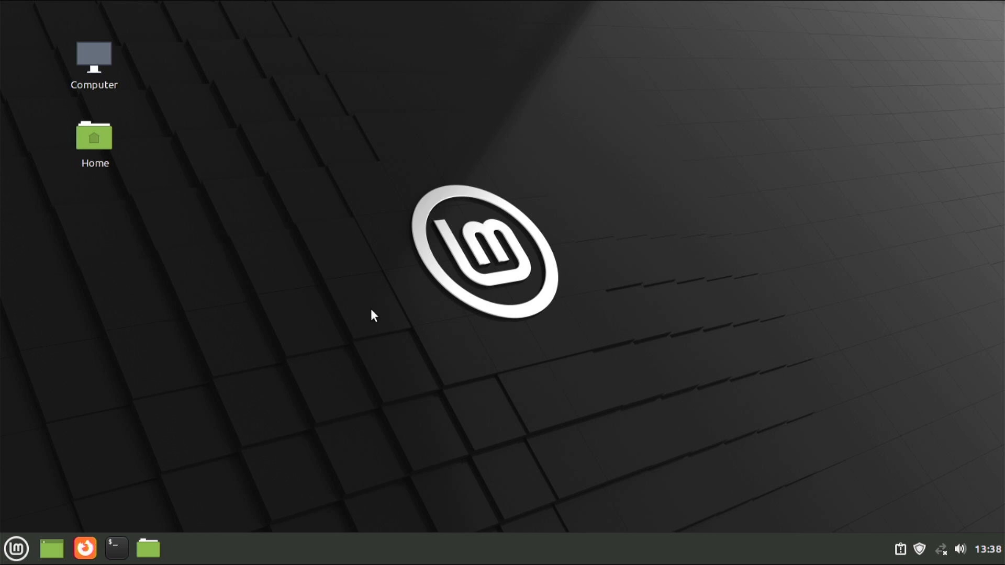
Step: Create a new folder named test1 on the desktop
{"action": "right_click", "coordinate": [378, 316]}
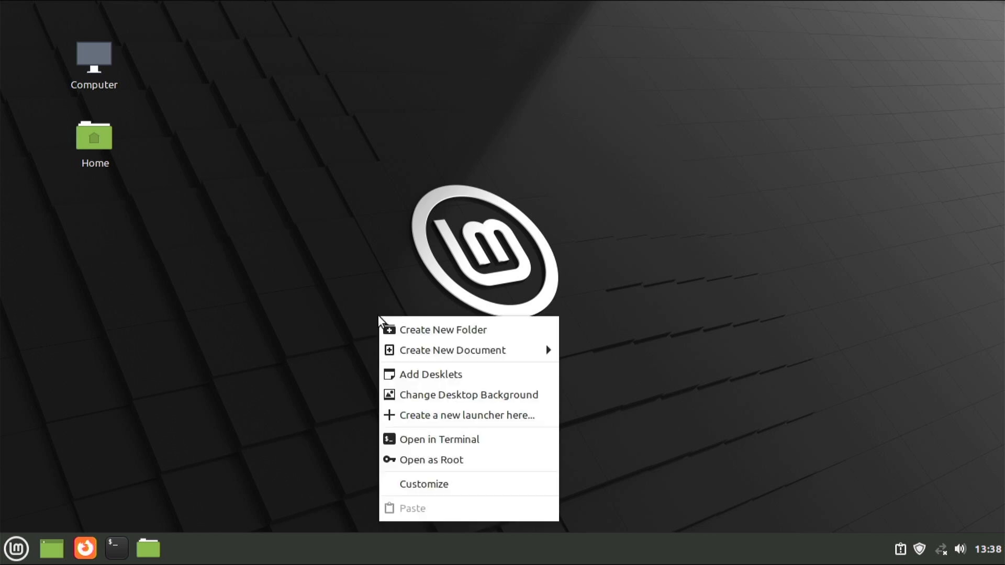
{"action": "left_click", "coordinate": [433, 330]}
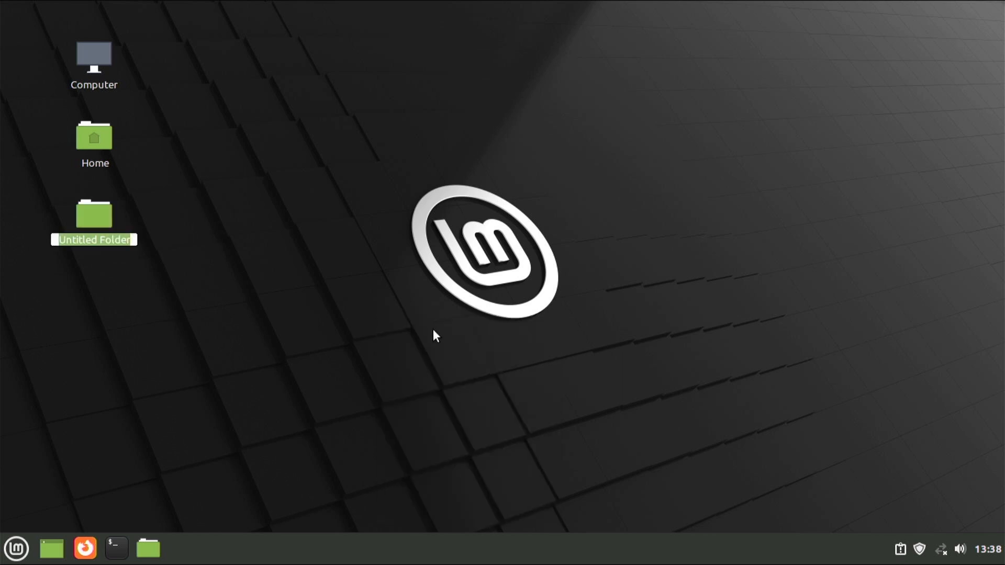
{"action": "type", "text": "test"}
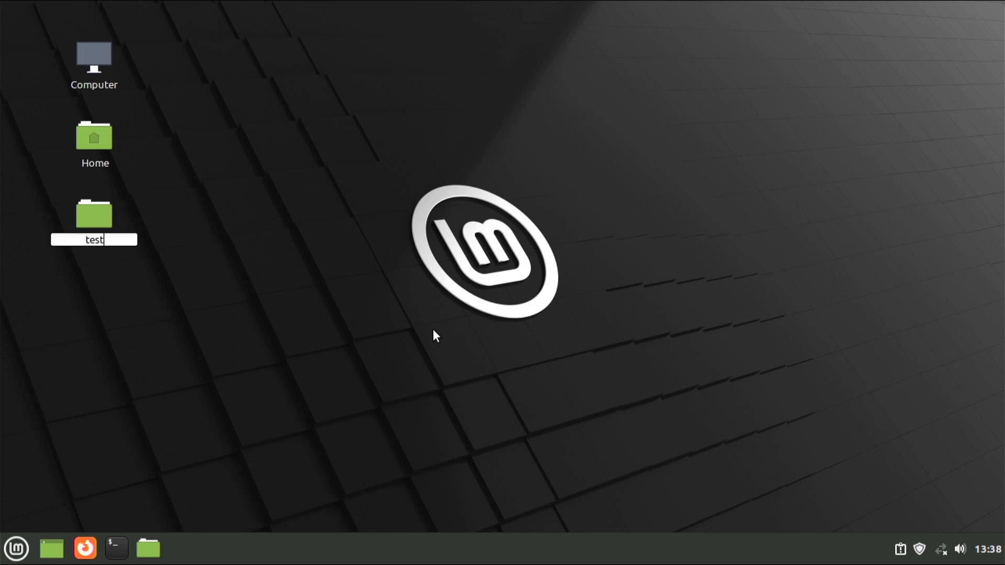
{"action": "type", "text": "1"}
{"action": "key", "text": "Return"}
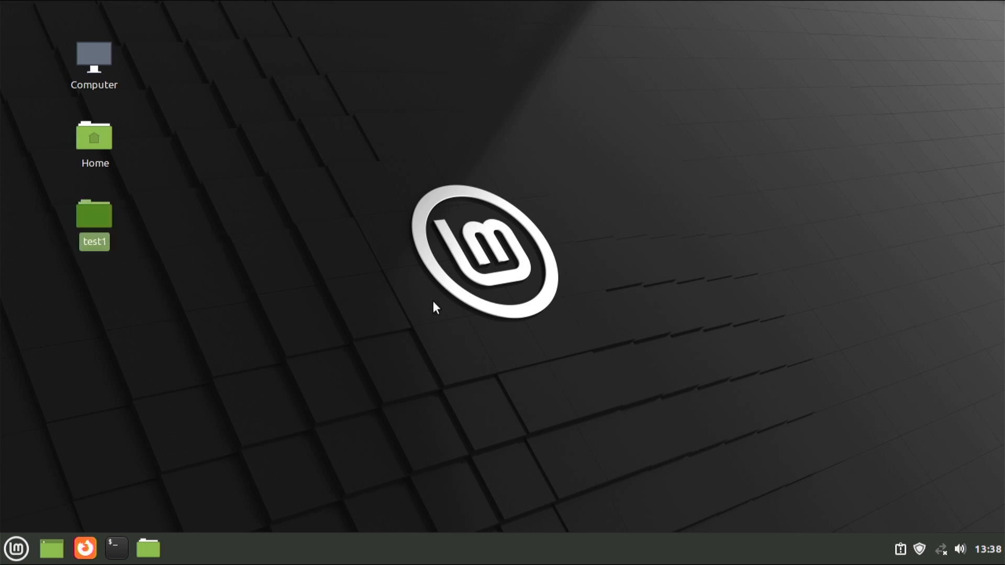
{"action": "left_click", "coordinate": [434, 303]}
Step: Shut down the Linux Mint system
{"action": "left_click", "coordinate": [15, 554]}
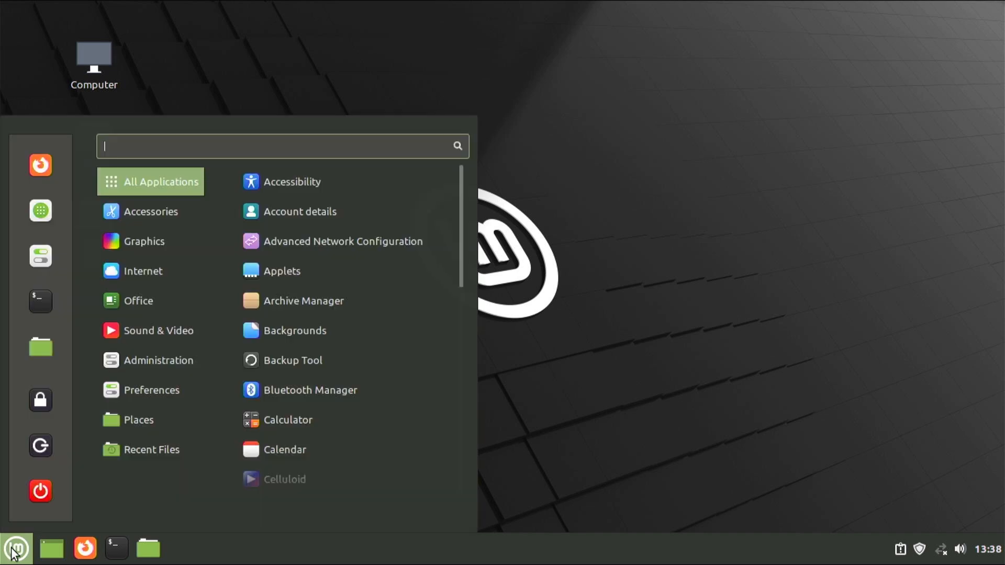
{"action": "left_click", "coordinate": [32, 488]}
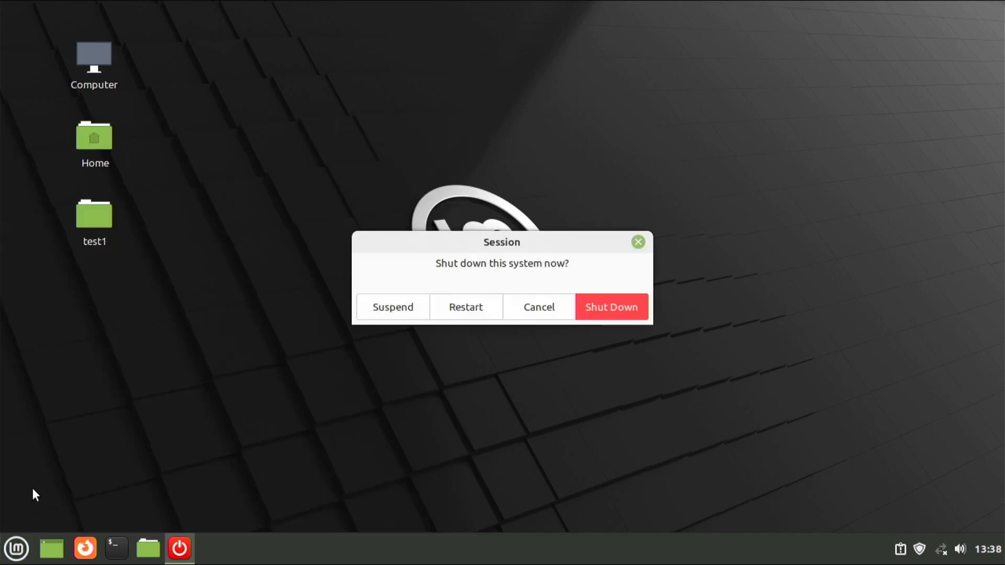
{"action": "left_click", "coordinate": [613, 312]}
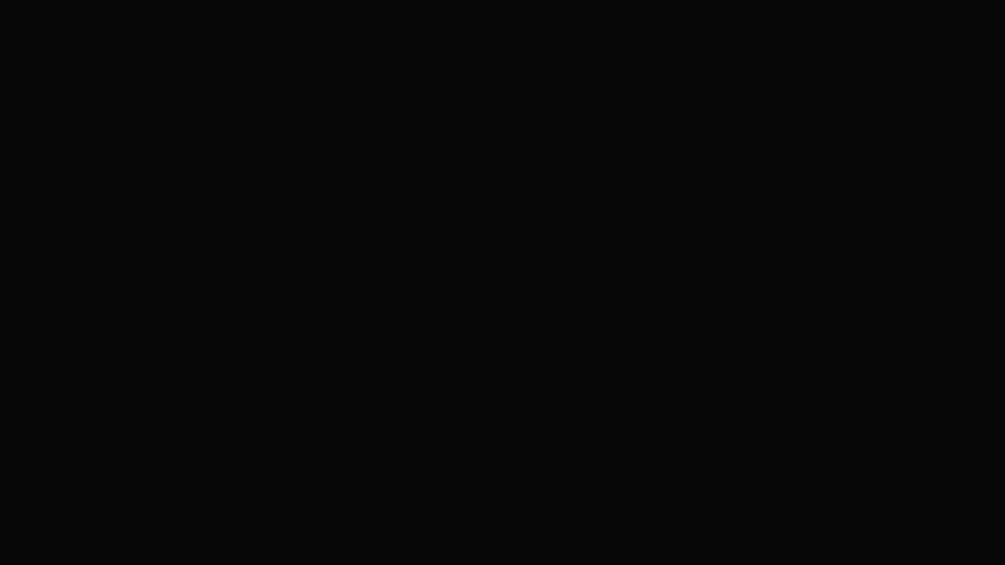
Step: Bring up the startup device menu at power-on and boot from the UEFI entry of USB Flash Disk 1100
{"action": "key", "text": "F12"}
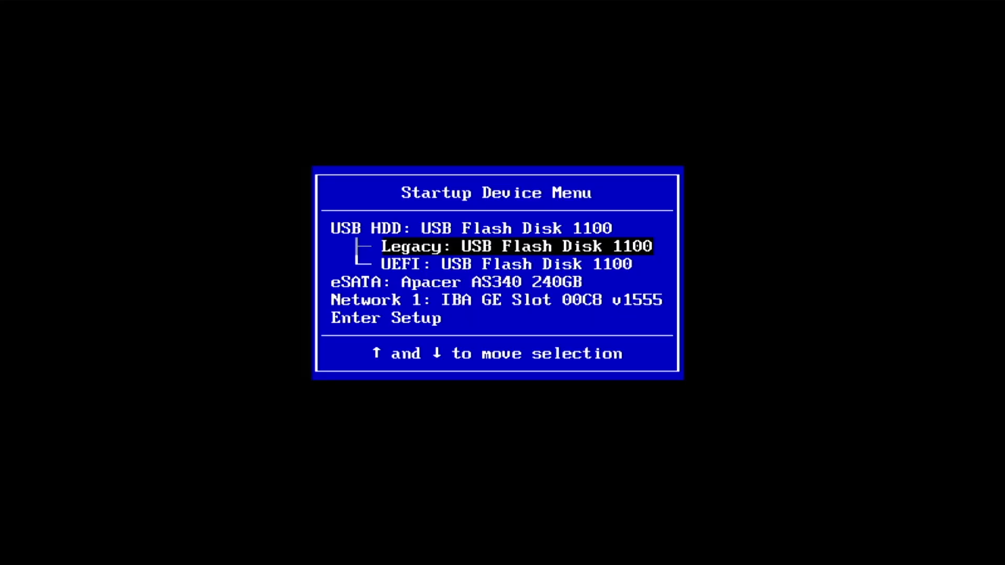
{"action": "key", "text": "Down"}
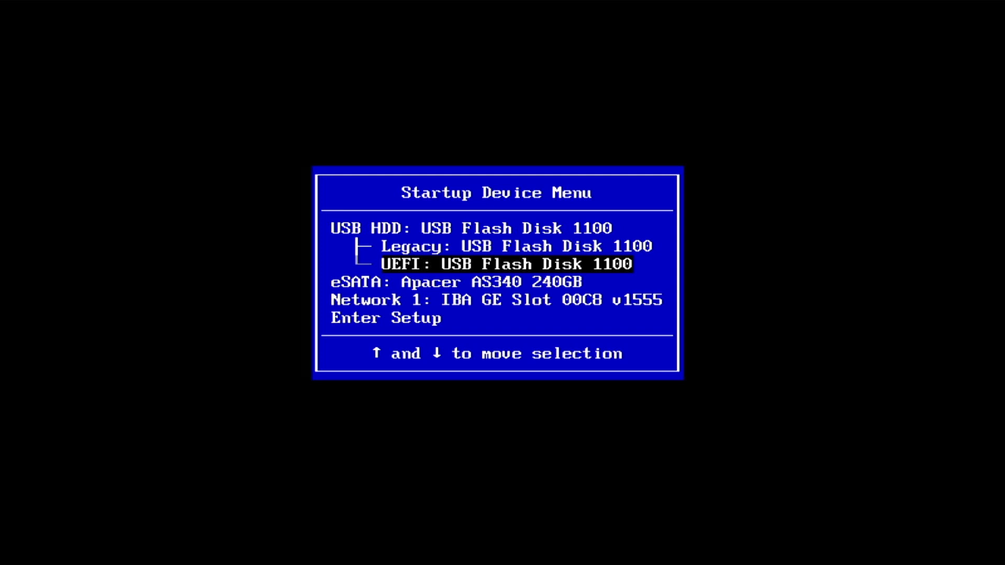
{"action": "key", "text": "Return"}
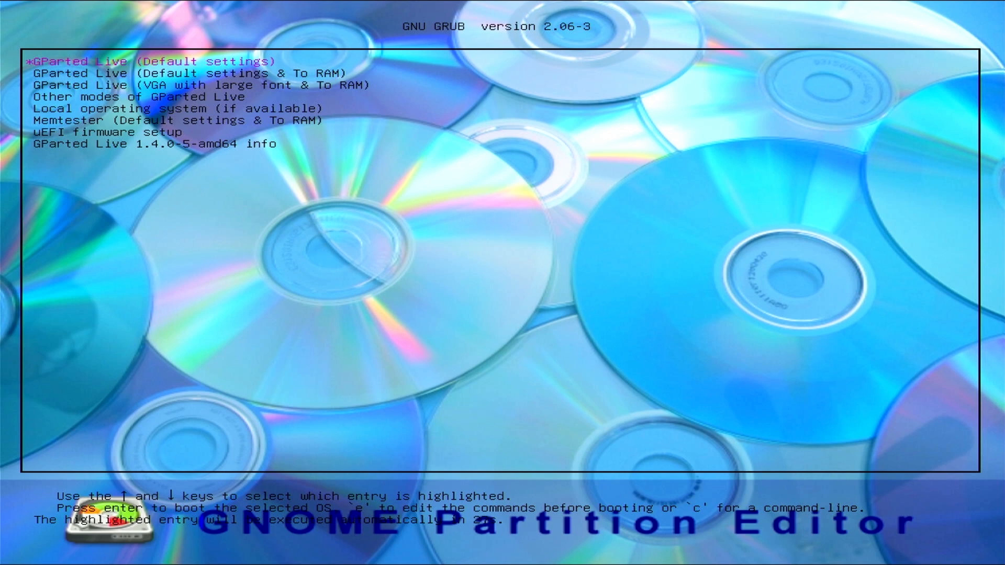
Step: Boot GParted Live with the entry for VGA with large font & To RAM
{"action": "key", "text": "Down"}
{"action": "key", "text": "Down"}
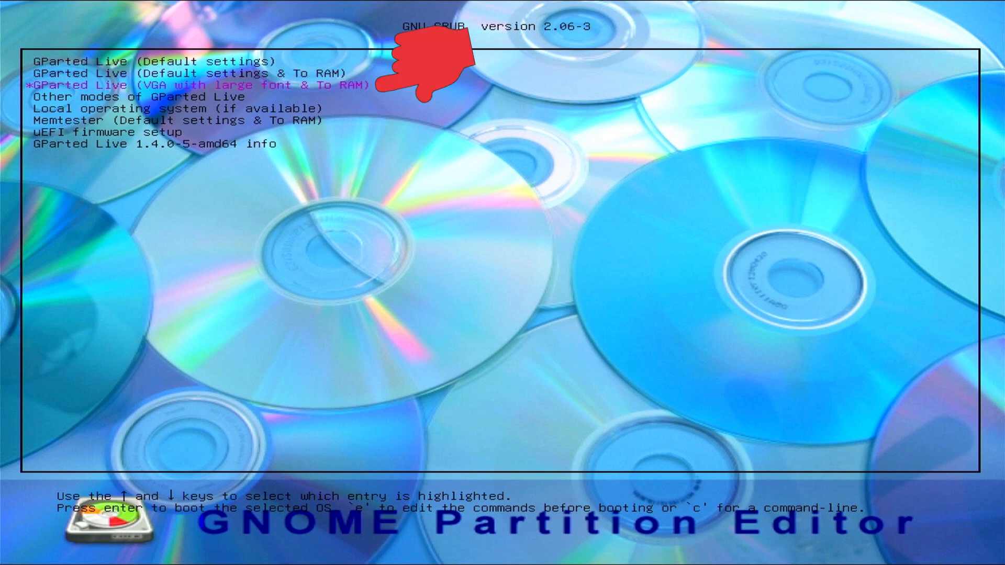
{"action": "key", "text": "Return"}
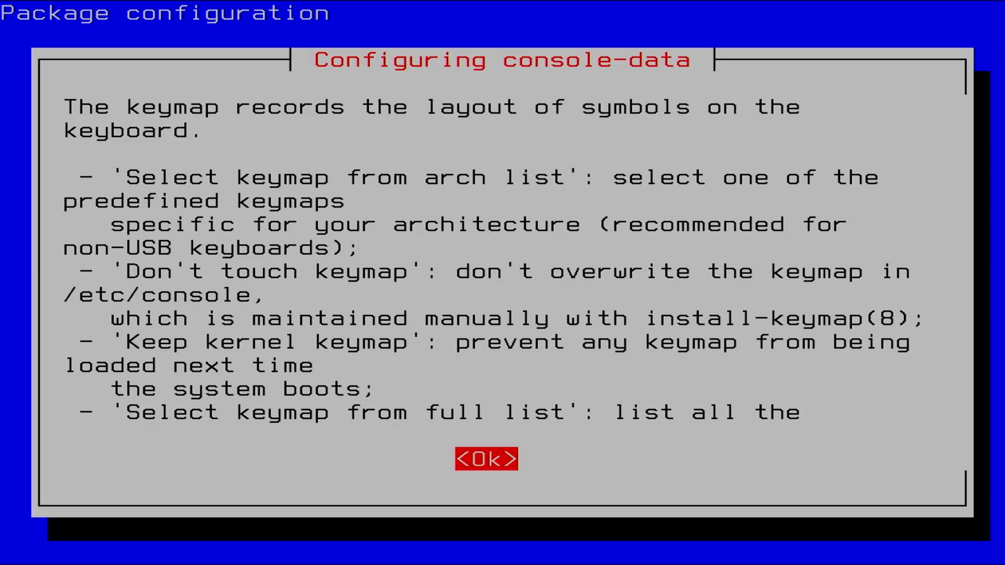
Step: Finish the GParted Live startup settings with Don't touch keymap, language 33 (US English) and mode 0 for starting X
{"action": "key", "text": "Return"}
{"action": "key", "text": "Tab"}
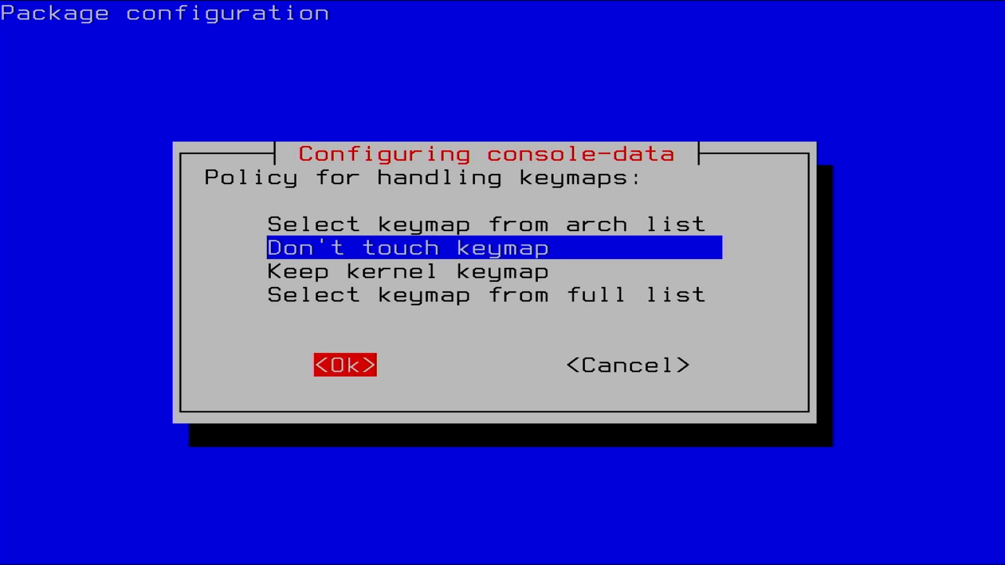
{"action": "key", "text": "Return"}
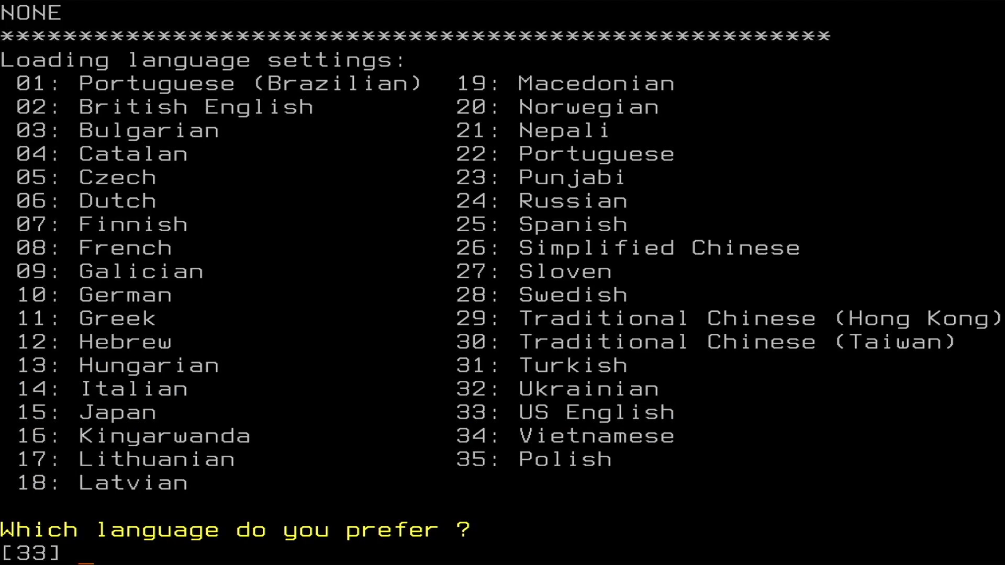
{"action": "key", "text": "Return"}
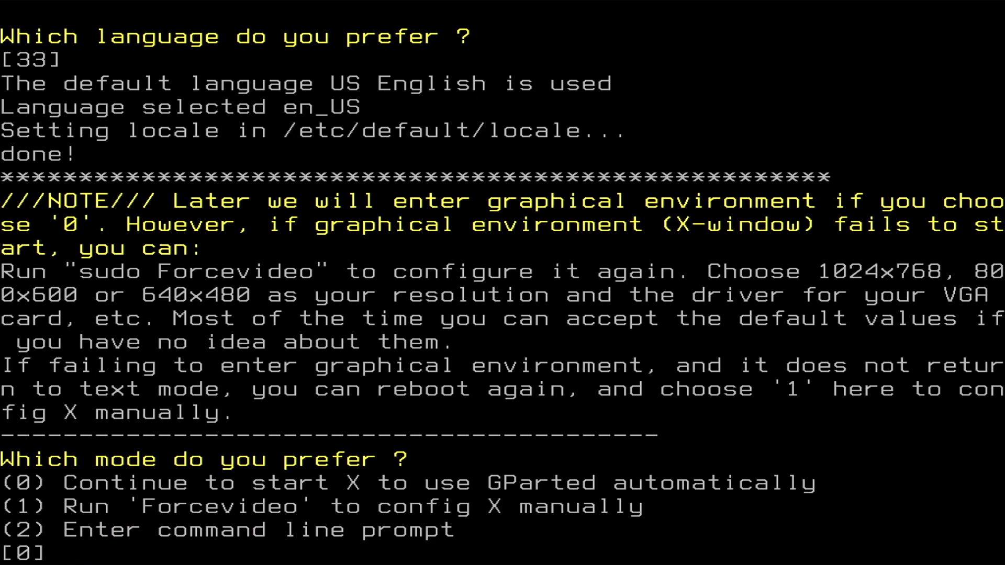
{"action": "key", "text": "Return"}
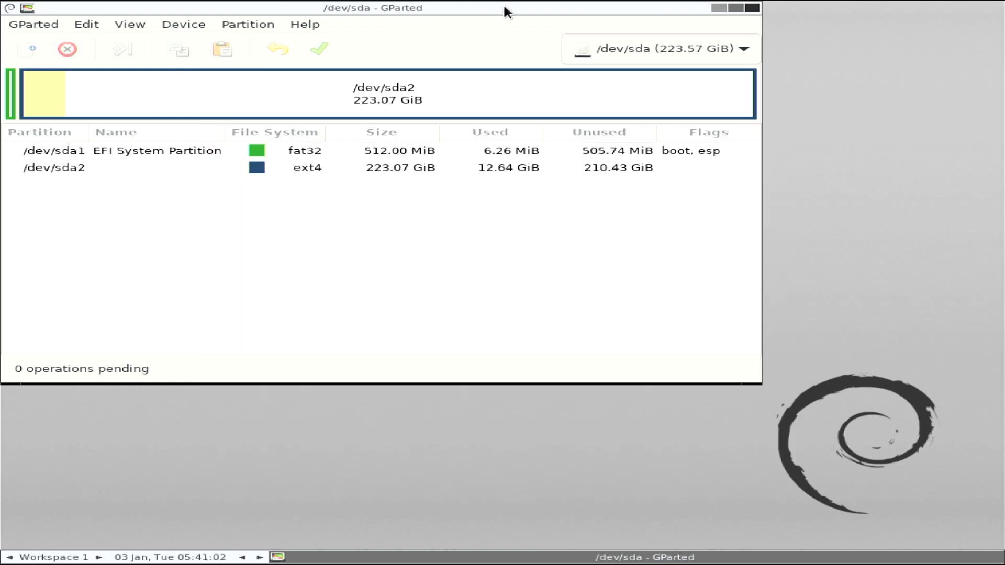
Step: Move the GParted window off the desktop icons and examine the partitions of /dev/sdb, returning to the 223.57 GiB drive
{"action": "left_click_drag", "start_coordinate": [505, 9], "coordinate": [619, 86]}
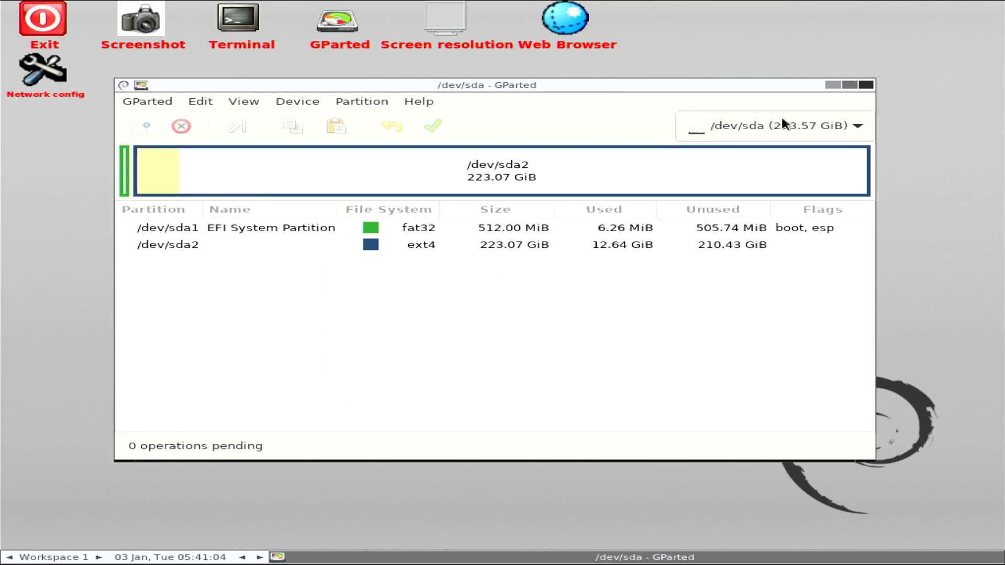
{"action": "left_click", "coordinate": [811, 126]}
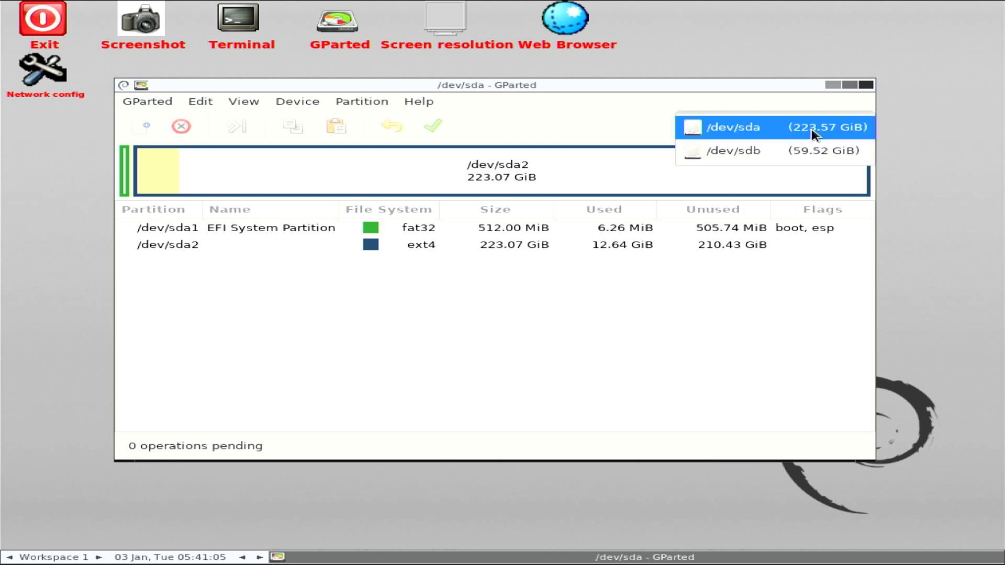
{"action": "left_click", "coordinate": [804, 157]}
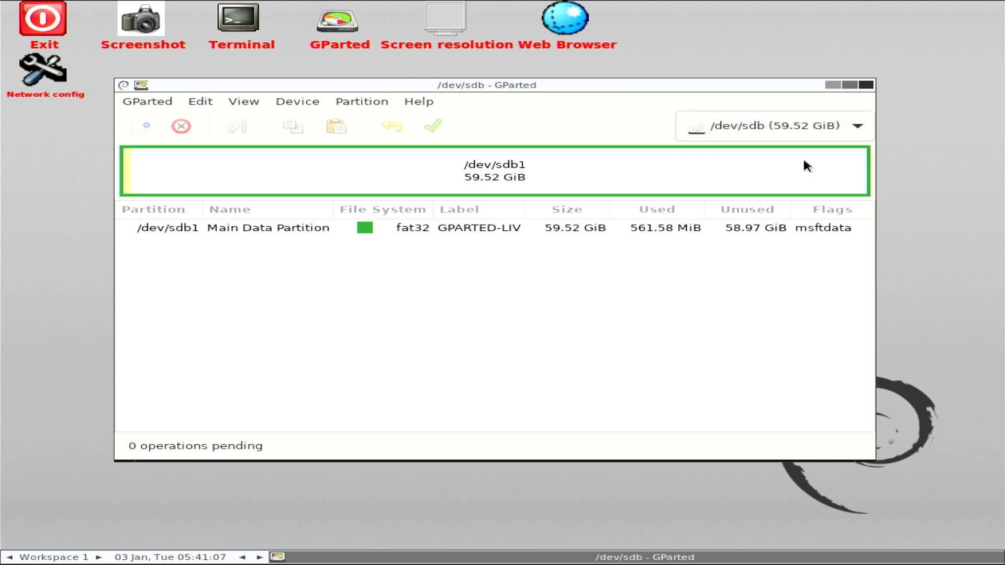
{"action": "left_click", "coordinate": [803, 122]}
{"action": "left_click", "coordinate": [793, 101]}
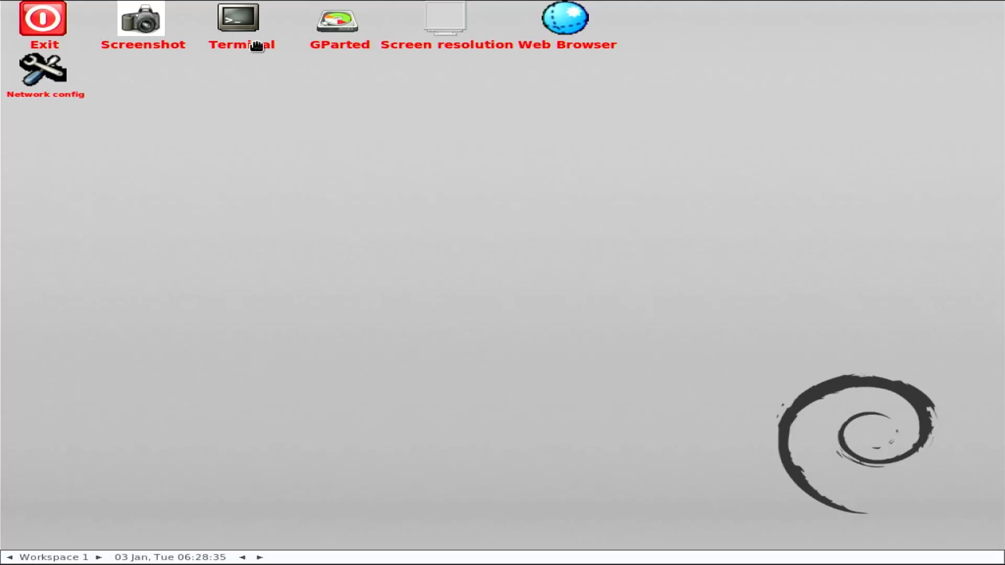
Step: Start GParted again, move its window clear of the desktop icons and show the 111.79 GiB drive /dev/sdc
{"action": "double_click", "coordinate": [350, 20]}
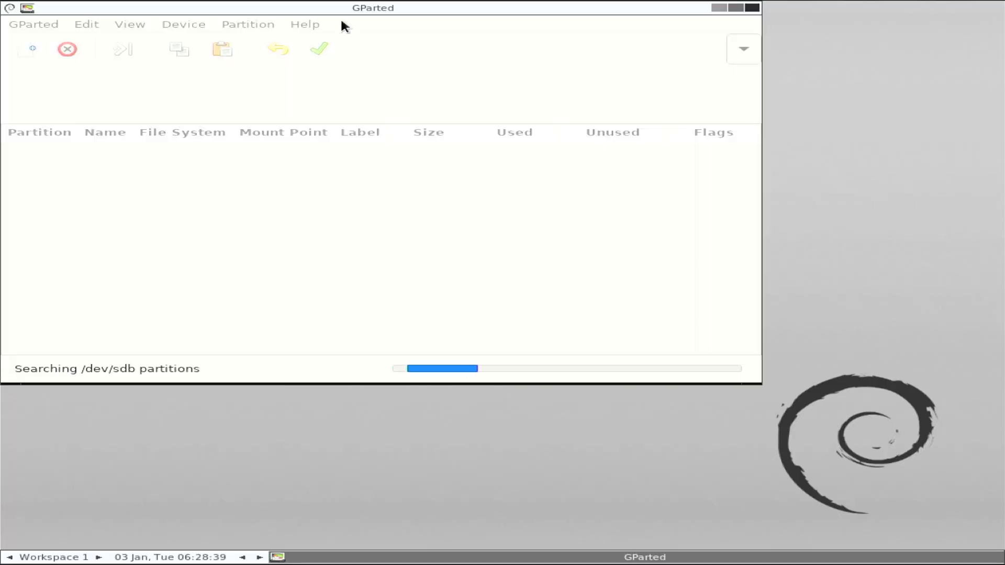
{"action": "left_click_drag", "start_coordinate": [355, 7], "coordinate": [454, 71]}
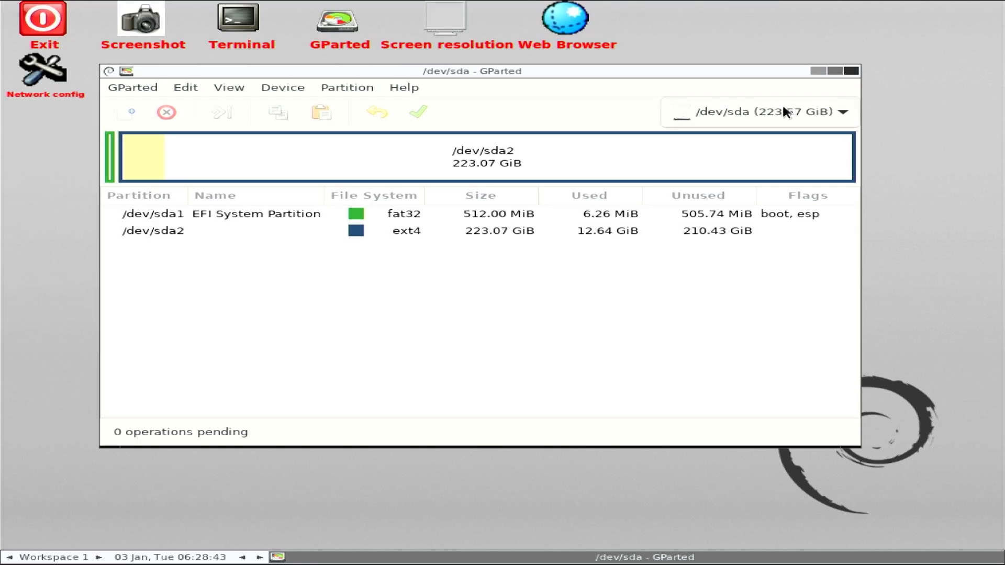
{"action": "left_click", "coordinate": [775, 114]}
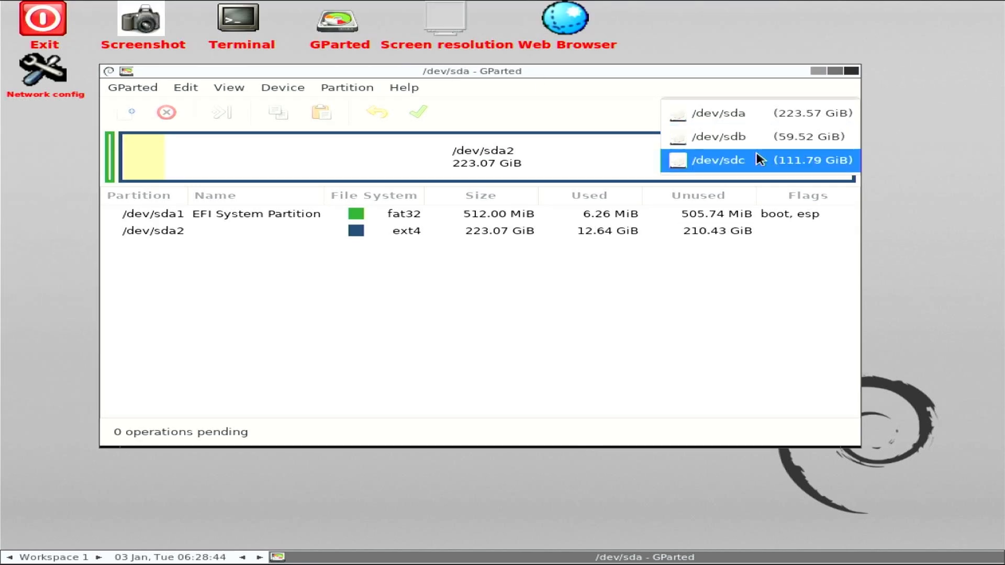
{"action": "left_click", "coordinate": [759, 165]}
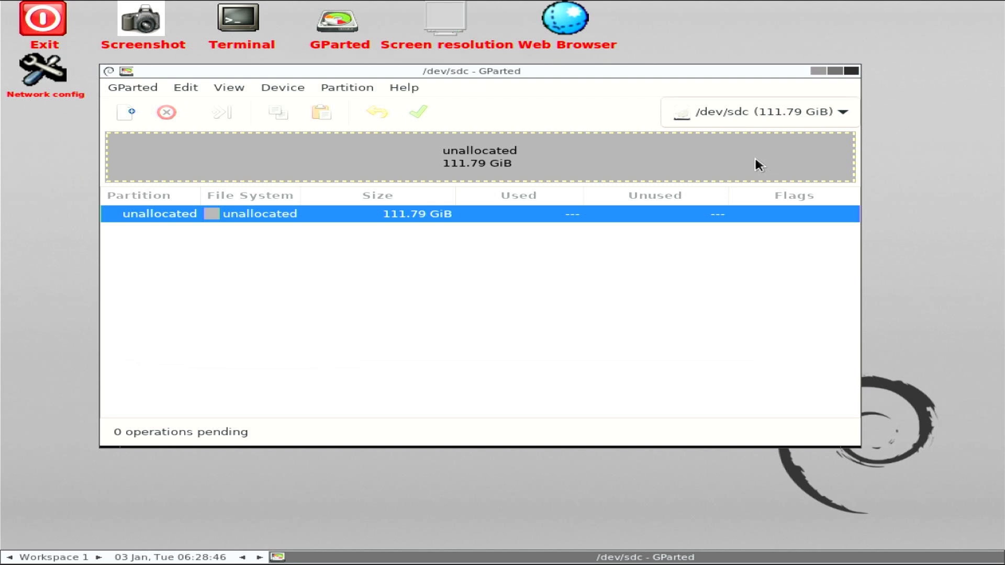
Step: Copy the EFI System Partition /dev/sda1 and paste it into the unallocated space on /dev/sdc with the default size and position
{"action": "left_click", "coordinate": [773, 111]}
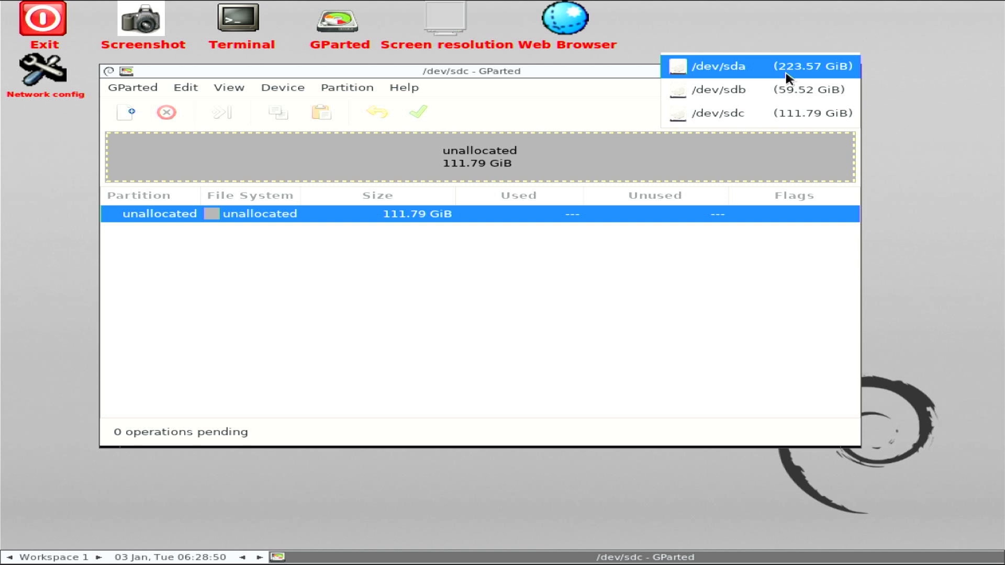
{"action": "left_click", "coordinate": [788, 77]}
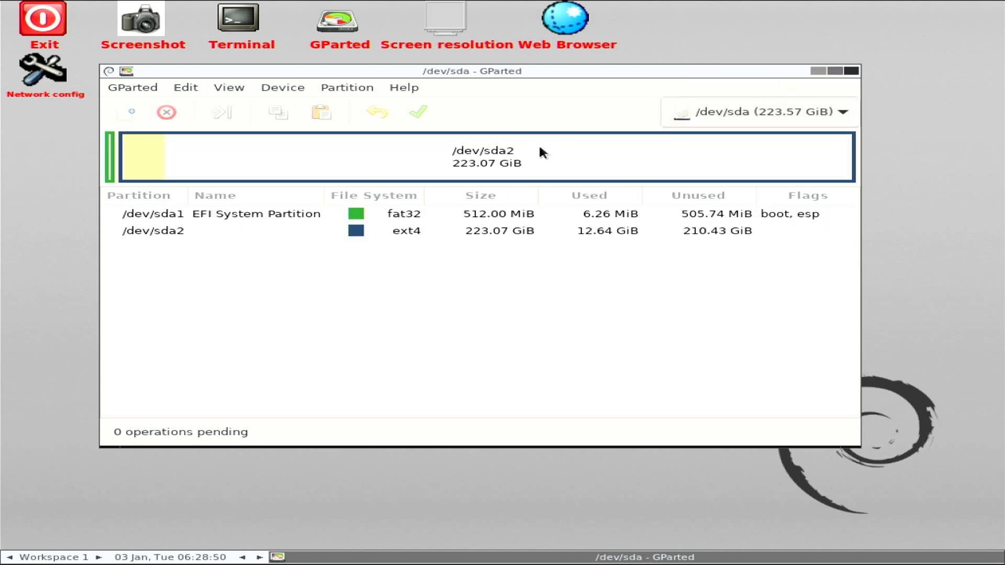
{"action": "left_click", "coordinate": [109, 169]}
{"action": "left_click", "coordinate": [779, 113]}
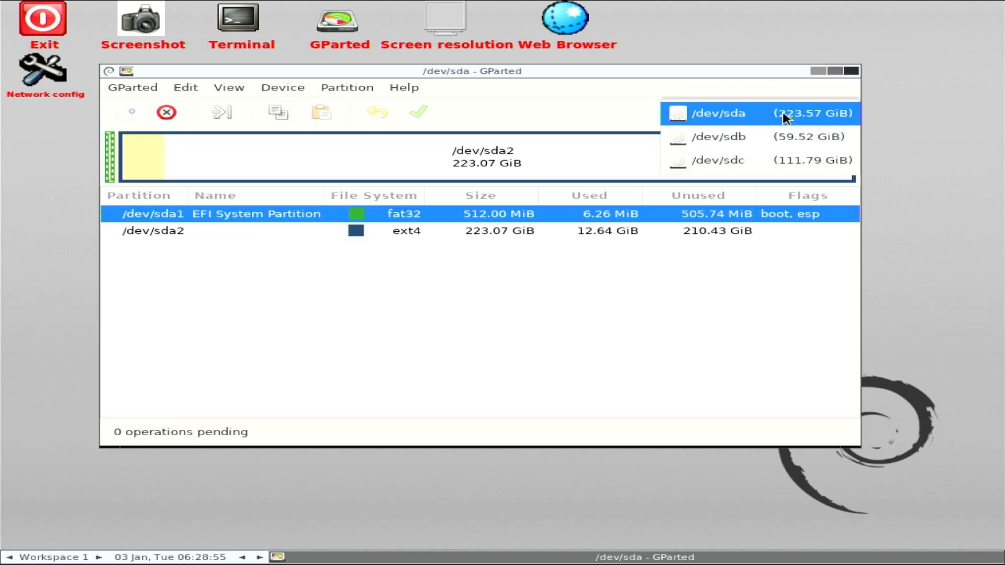
{"action": "left_click", "coordinate": [783, 159]}
{"action": "left_click", "coordinate": [322, 112]}
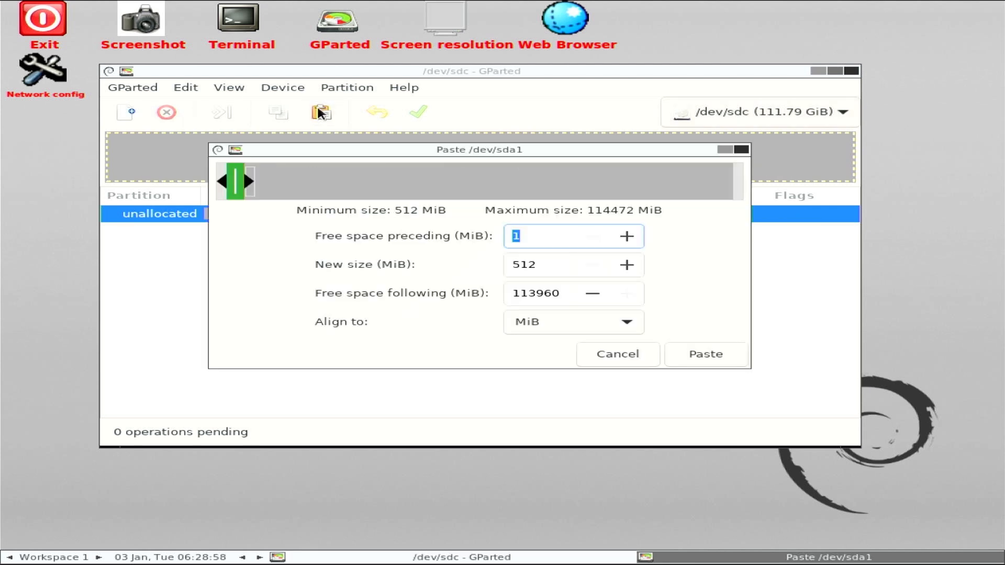
{"action": "left_click", "coordinate": [728, 360]}
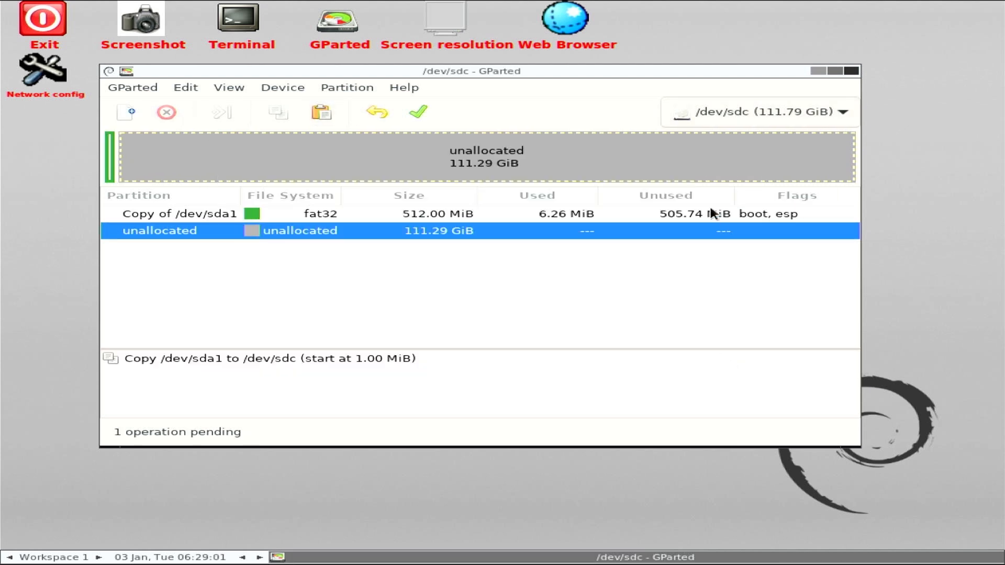
Step: Try to copy the ext4 partition /dev/sda2 to the remaining unallocated space on /dev/sdc
{"action": "left_click", "coordinate": [730, 98]}
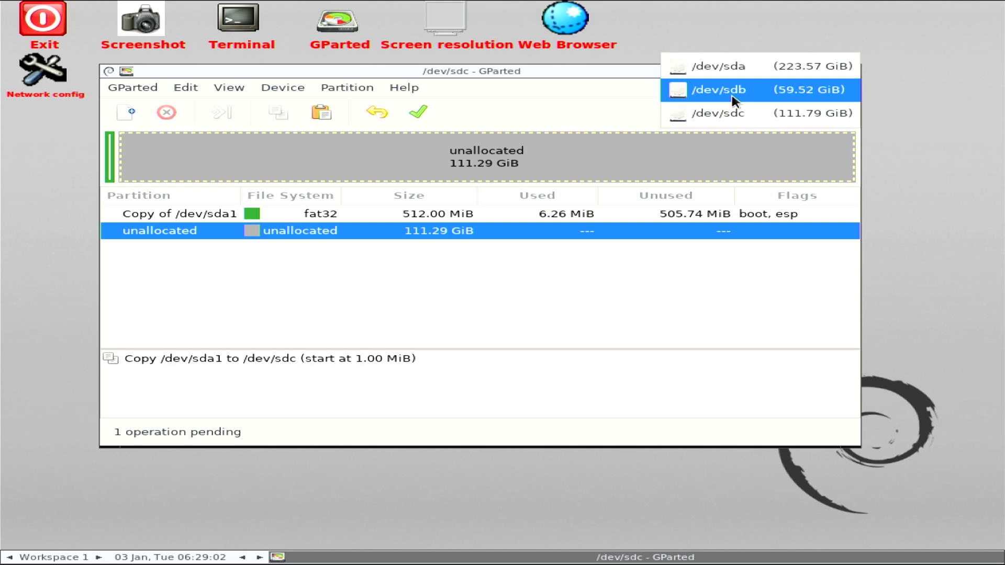
{"action": "left_click", "coordinate": [733, 72]}
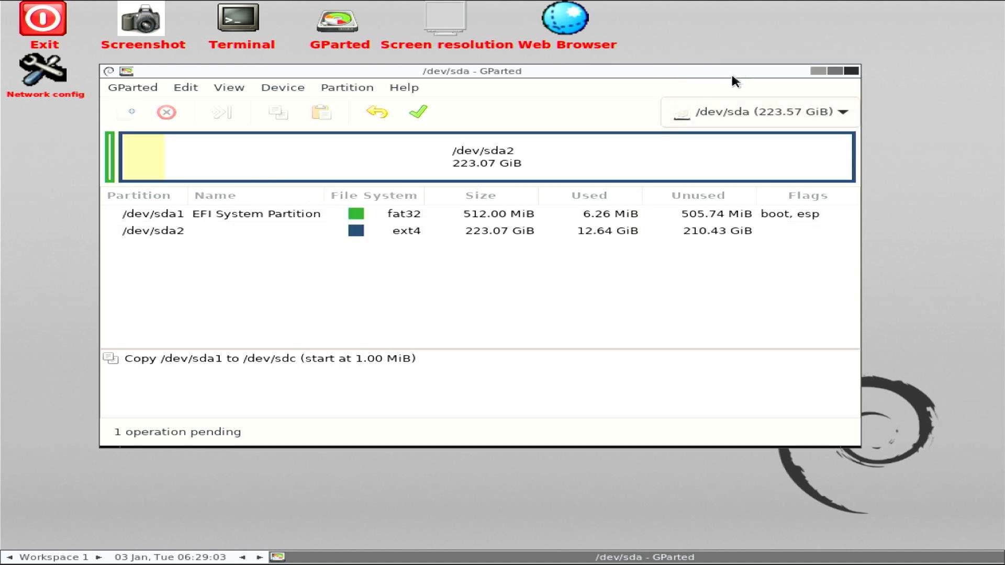
{"action": "left_click", "coordinate": [465, 162]}
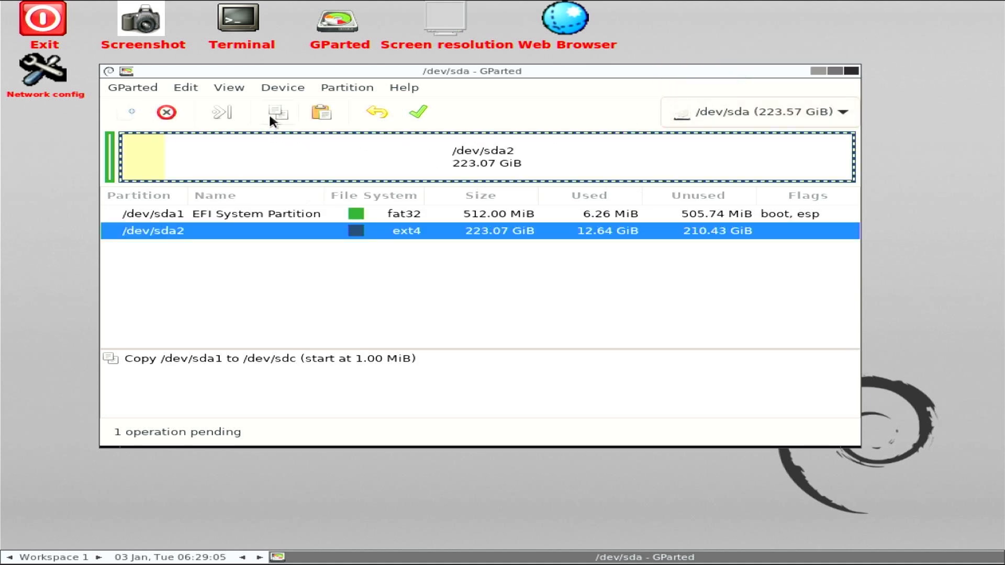
{"action": "left_click", "coordinate": [769, 107]}
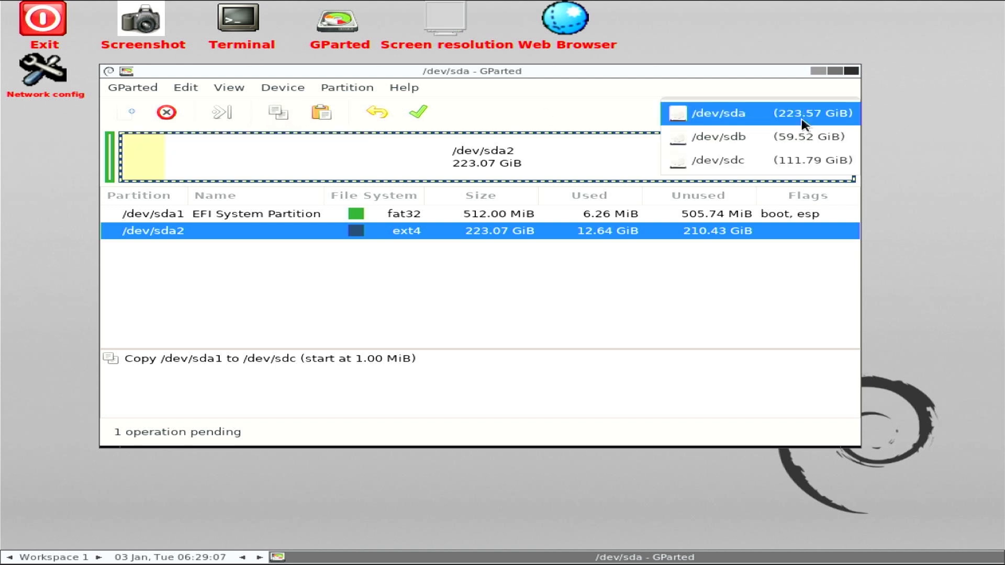
{"action": "left_click", "coordinate": [790, 157]}
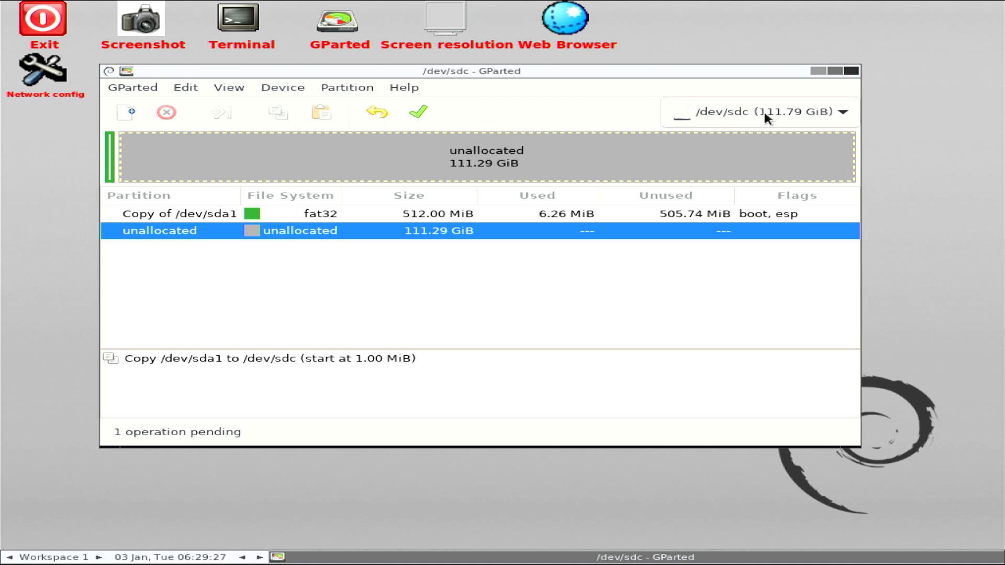
Step: Shrink the ext4 partition /dev/sda2 on the 223.57 GiB drive to a new size of 100000 MiB
{"action": "left_click", "coordinate": [765, 117]}
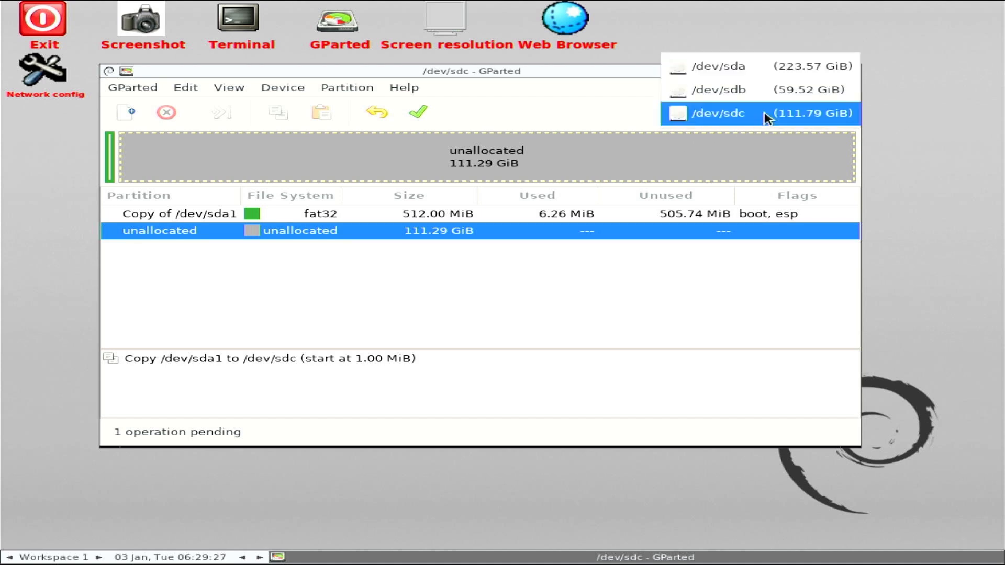
{"action": "left_click", "coordinate": [760, 67]}
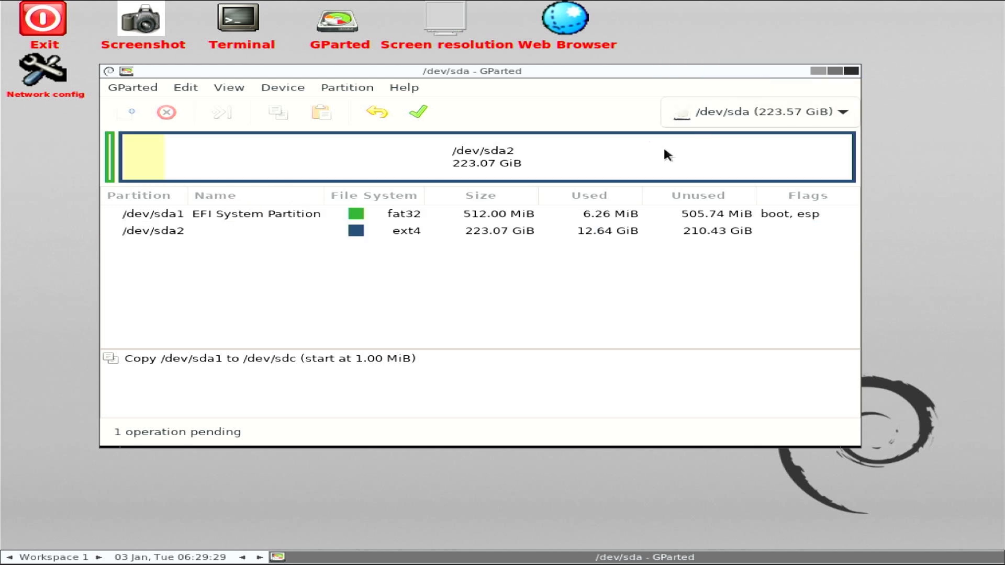
{"action": "left_click", "coordinate": [413, 155]}
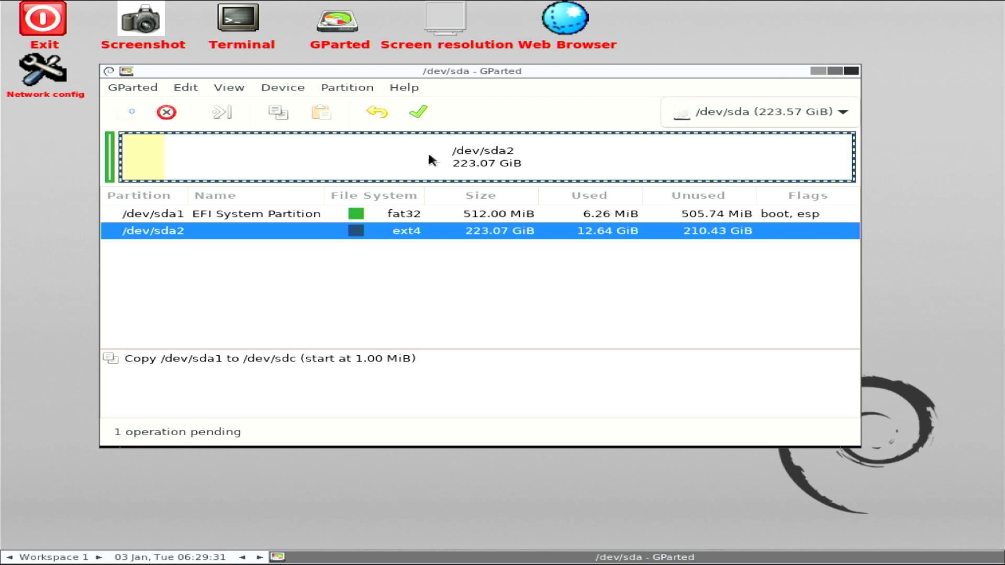
{"action": "left_click", "coordinate": [225, 108]}
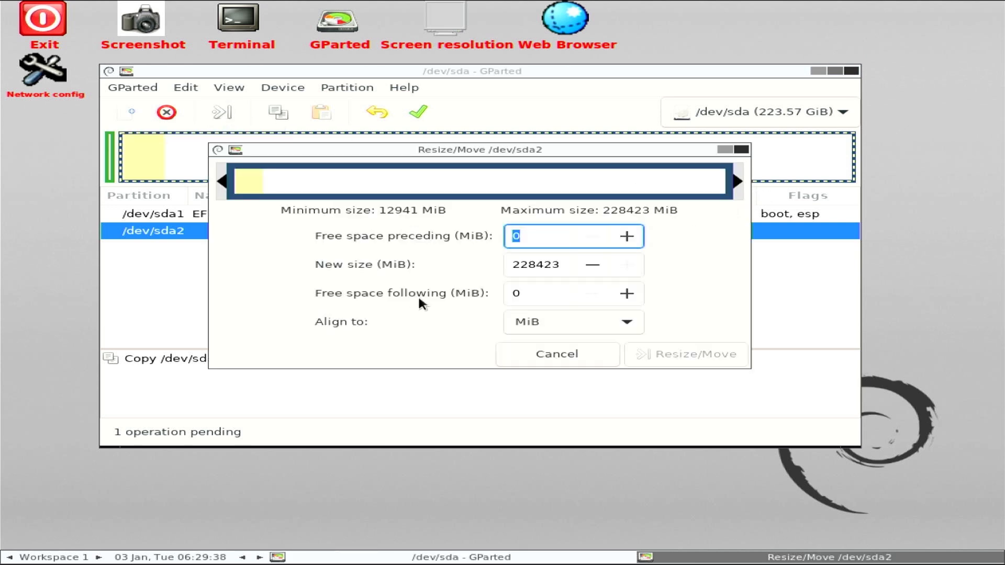
{"action": "left_click", "coordinate": [528, 264]}
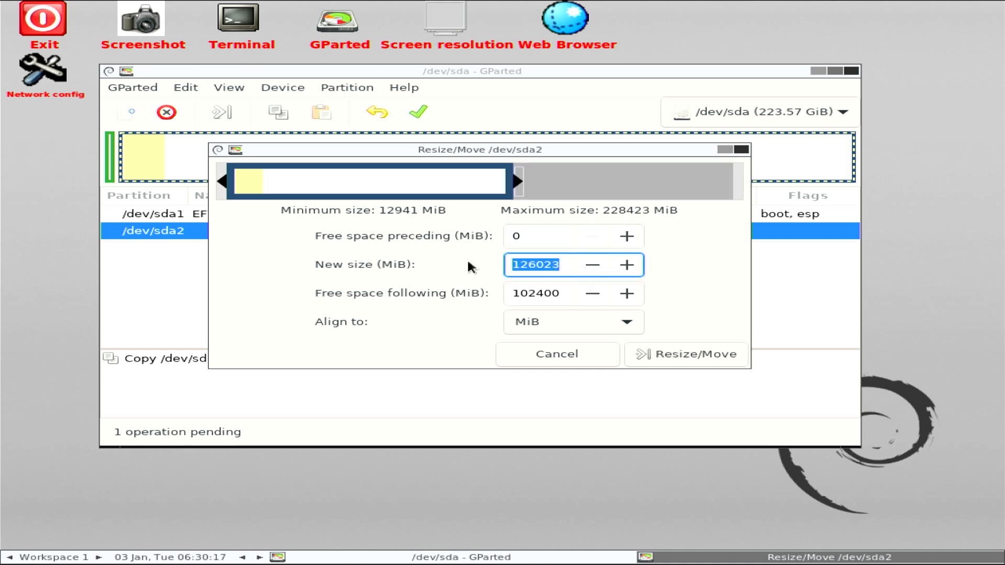
{"action": "type", "text": "100000"}
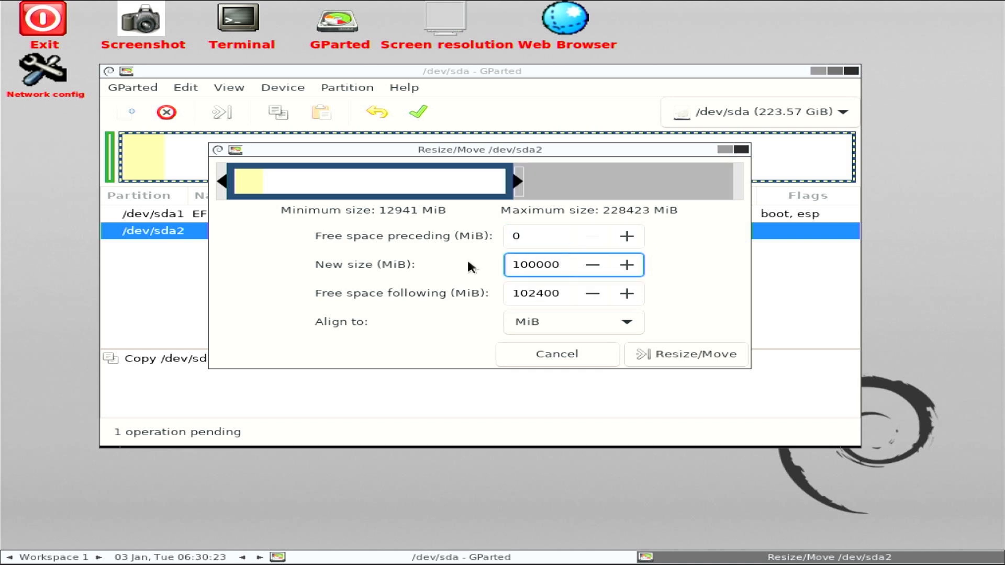
{"action": "key", "text": "Tab"}
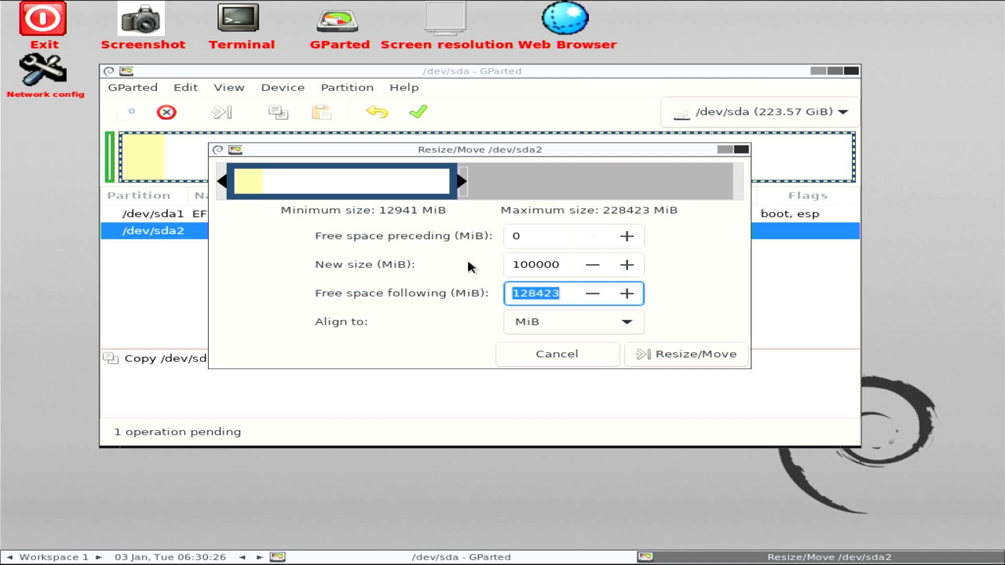
{"action": "left_click", "coordinate": [662, 353]}
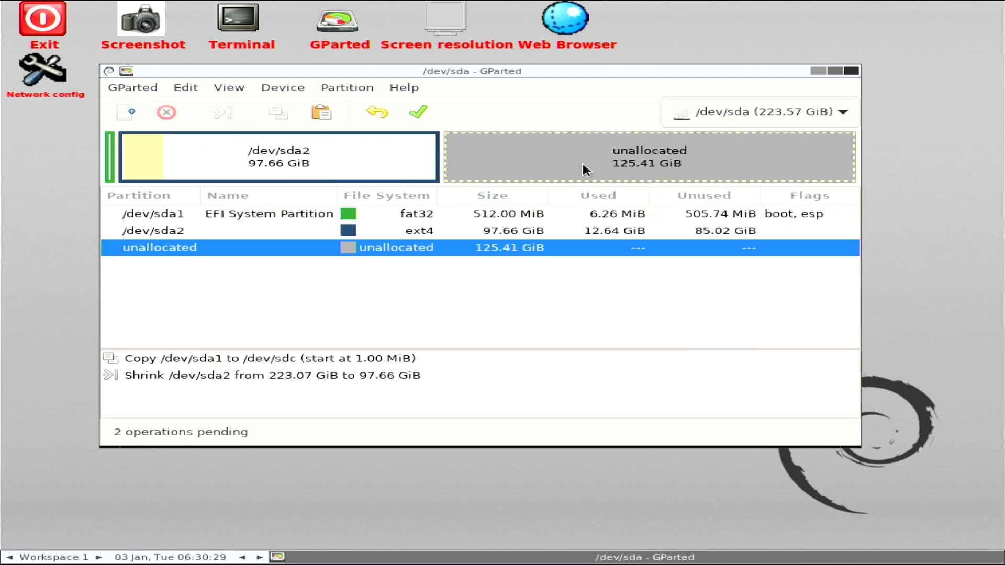
Step: Apply the pending copy of /dev/sda1 and the shrink of /dev/sda2, and close the progress report
{"action": "left_click", "coordinate": [418, 113]}
{"action": "left_click", "coordinate": [572, 305]}
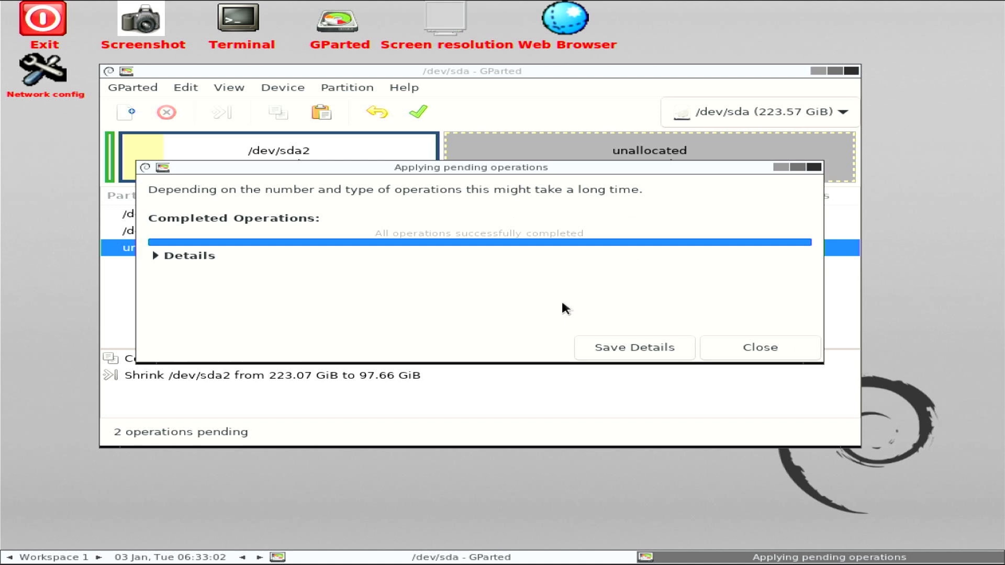
{"action": "left_click", "coordinate": [800, 349]}
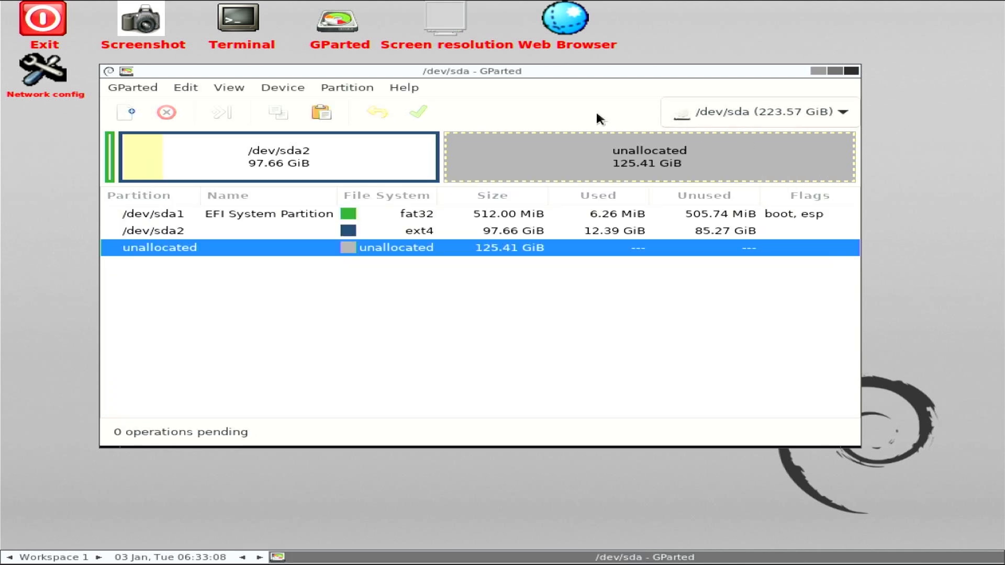
Step: Copy the shrunken /dev/sda2 and paste it into the unallocated space on /dev/sdc with the default size and position
{"action": "left_click", "coordinate": [322, 162]}
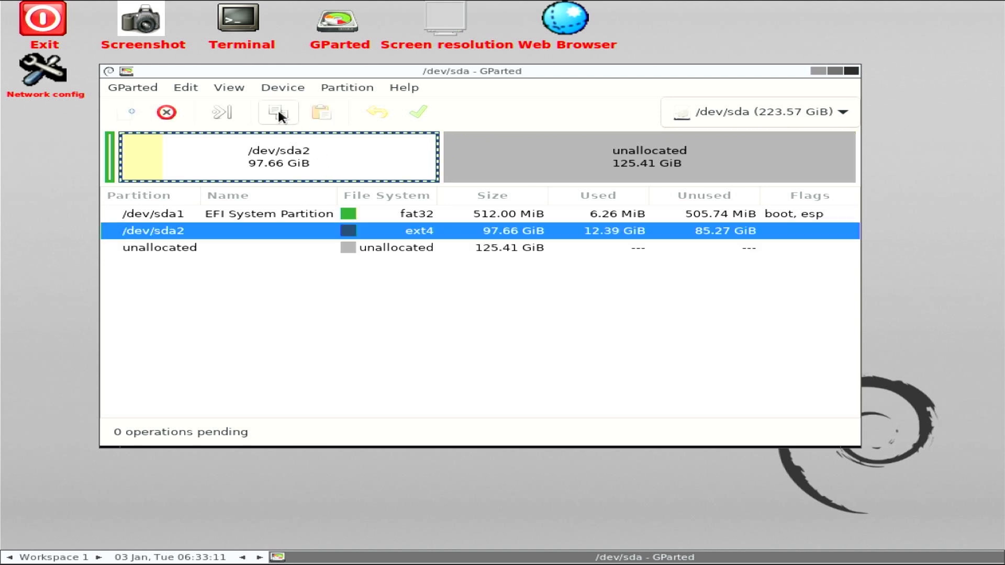
{"action": "left_click", "coordinate": [749, 112]}
{"action": "left_click", "coordinate": [761, 164]}
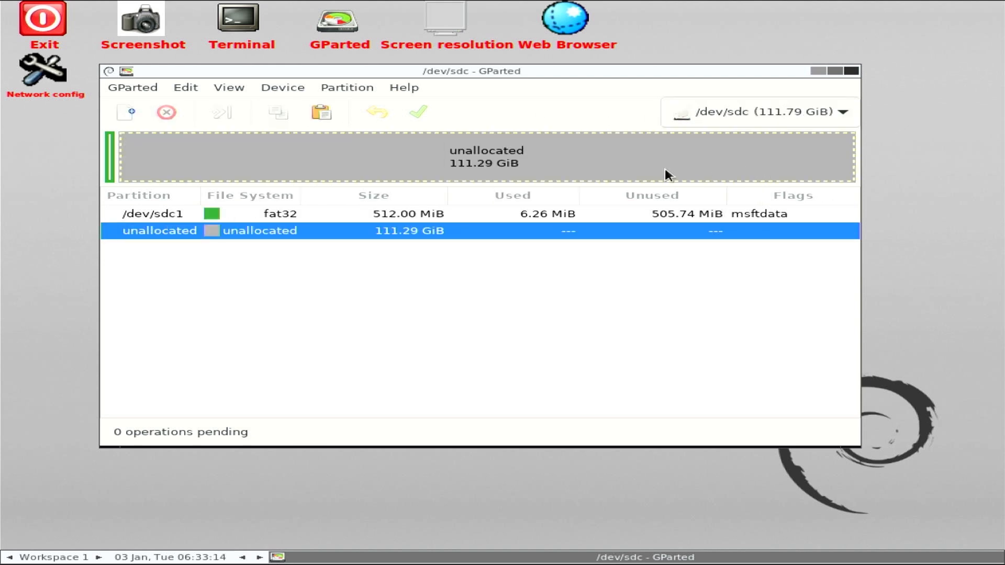
{"action": "left_click", "coordinate": [312, 113]}
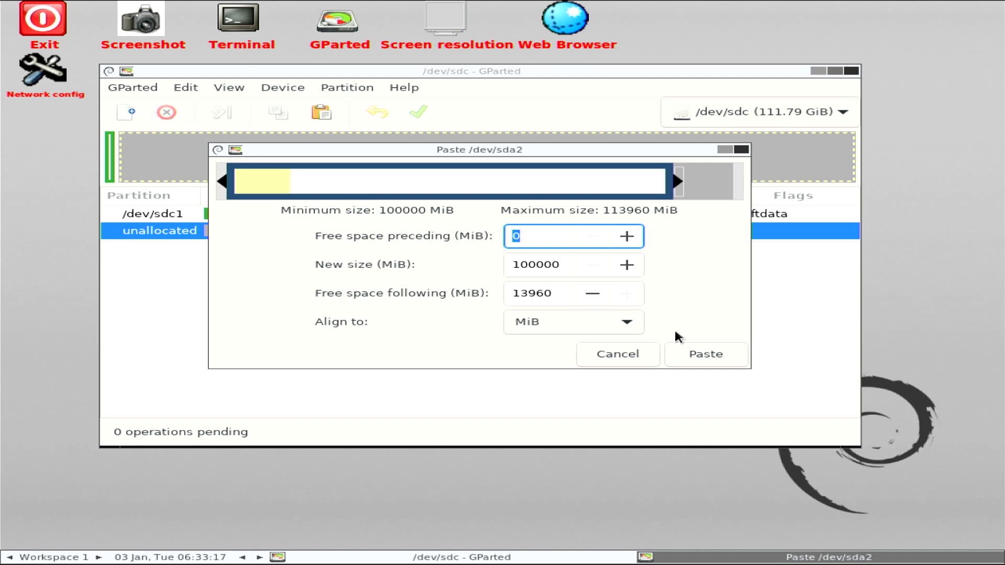
{"action": "left_click", "coordinate": [714, 350]}
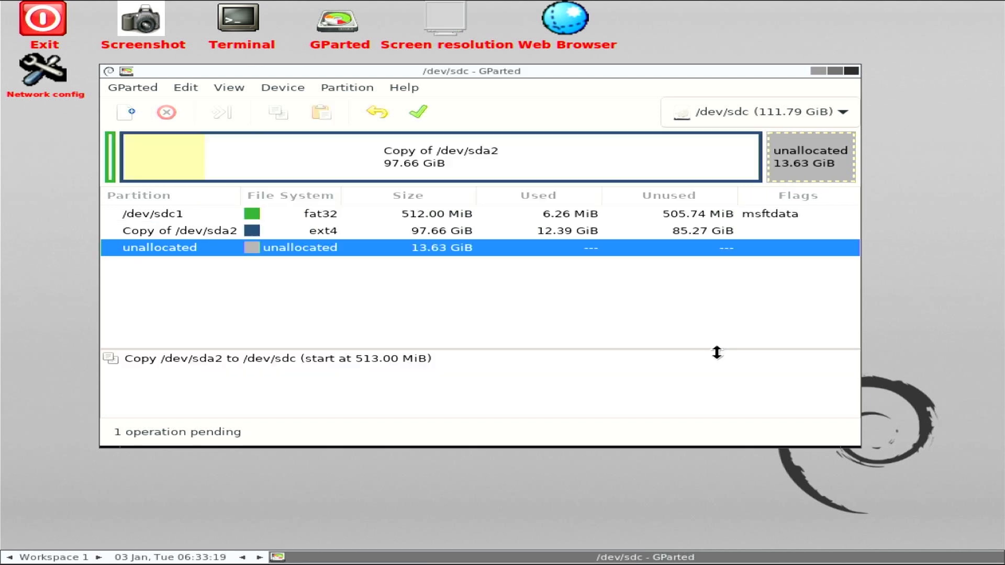
Step: Apply the pending copy of /dev/sda2 to /dev/sdc and close the progress report
{"action": "left_click", "coordinate": [417, 119]}
{"action": "left_click", "coordinate": [636, 307]}
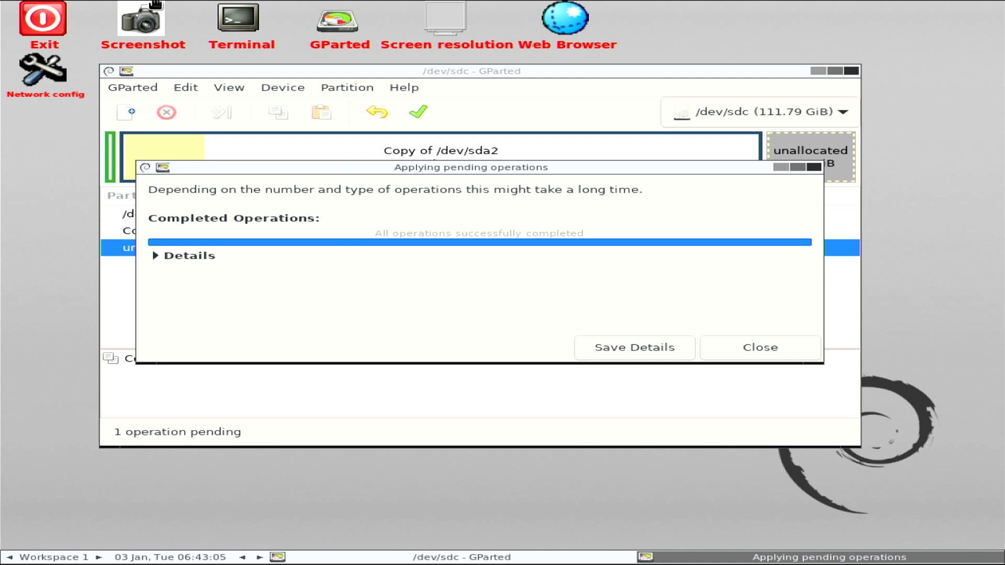
{"action": "left_click", "coordinate": [760, 349]}
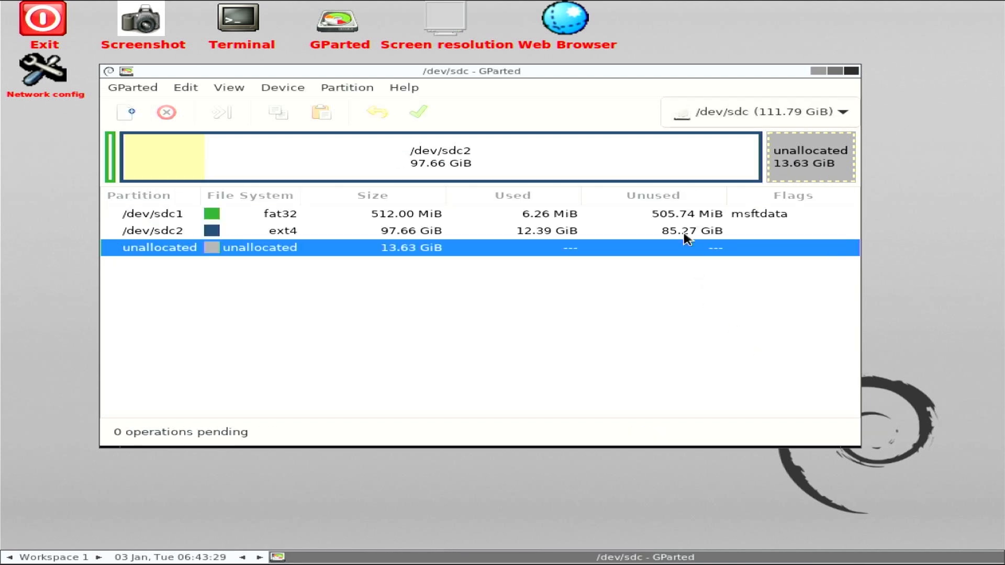
Step: Set the boot and esp flags on the fat32 partition /dev/sdc1
{"action": "left_click", "coordinate": [691, 220]}
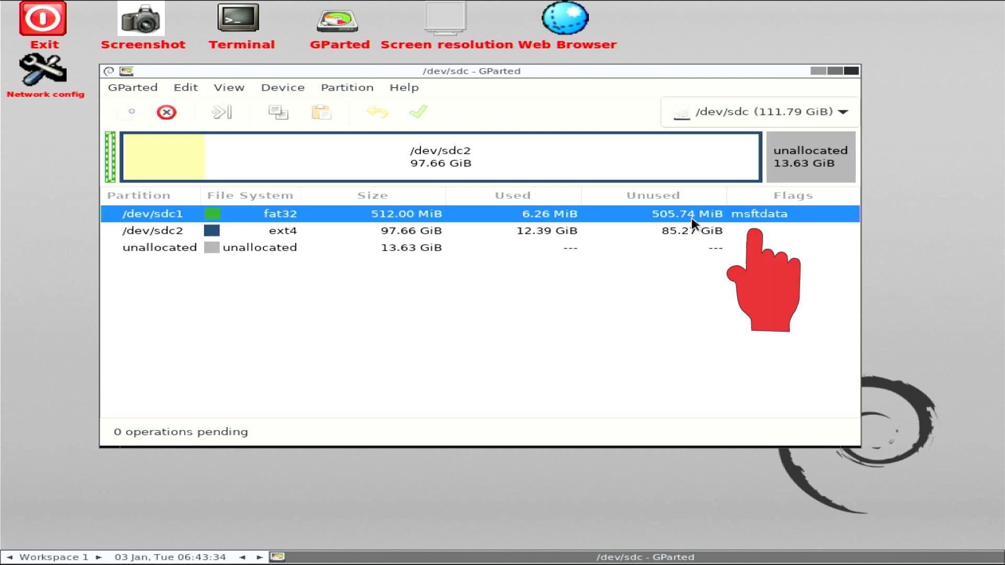
{"action": "right_click", "coordinate": [693, 223]}
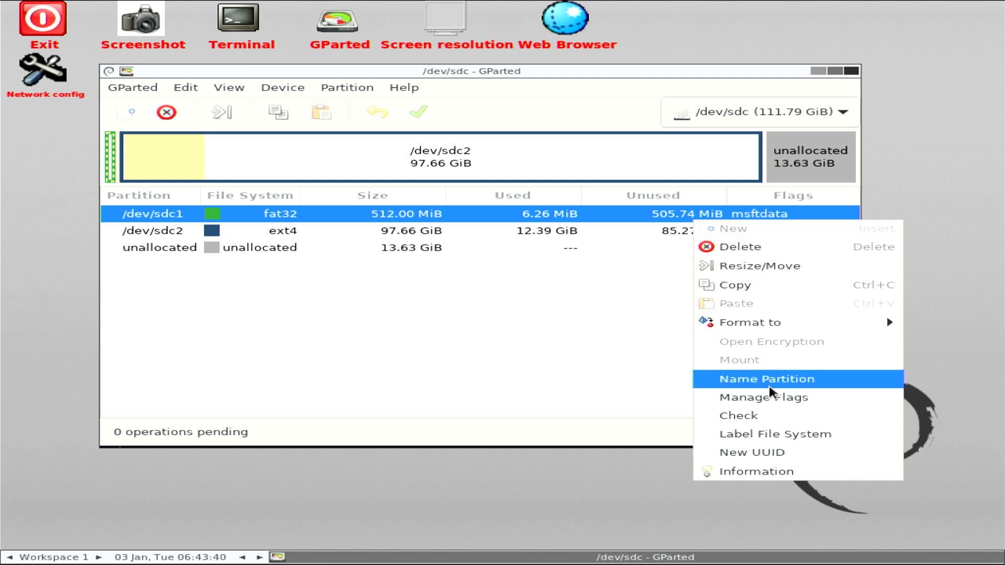
{"action": "left_click", "coordinate": [707, 397]}
{"action": "left_click_drag", "start_coordinate": [513, 229], "coordinate": [549, 113]}
{"action": "left_click", "coordinate": [382, 206]}
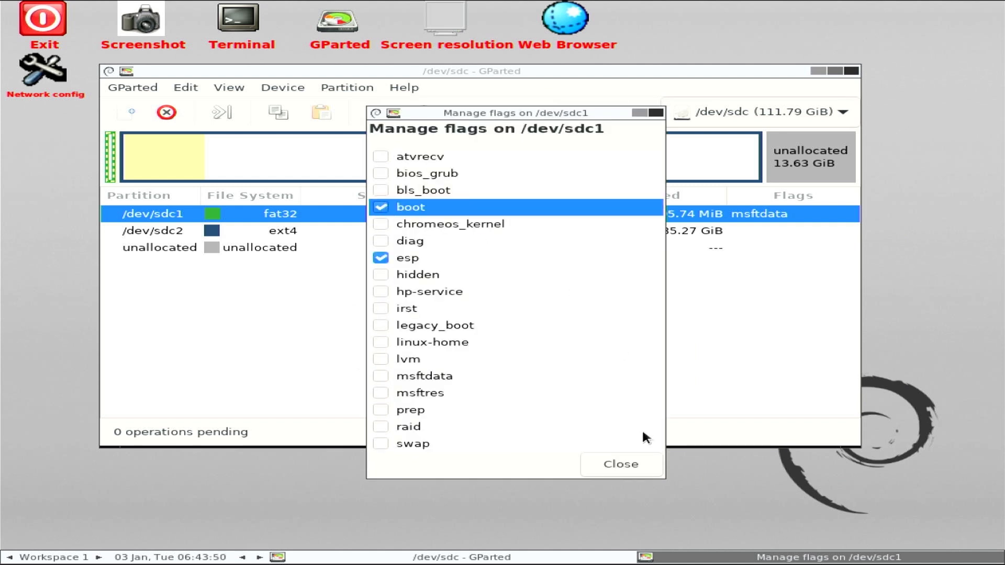
{"action": "left_click", "coordinate": [630, 466]}
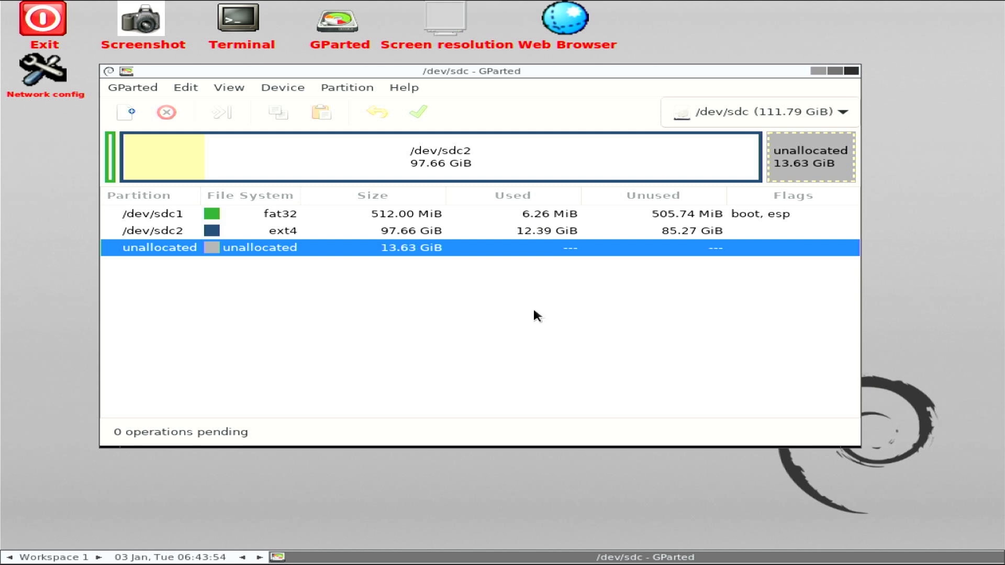
{"action": "left_click", "coordinate": [631, 215]}
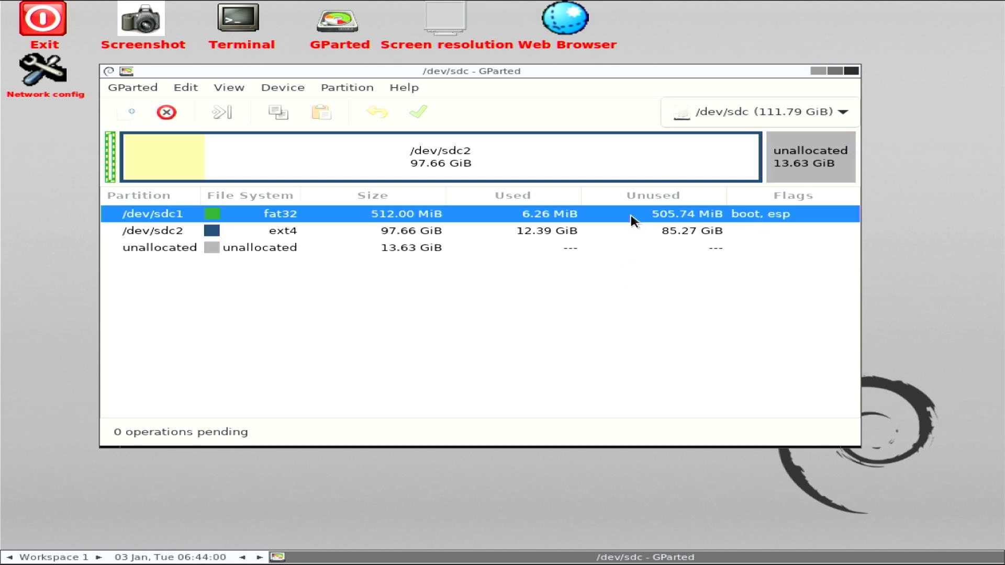
Step: Close GParted and shut down the live system
{"action": "left_click", "coordinate": [851, 71]}
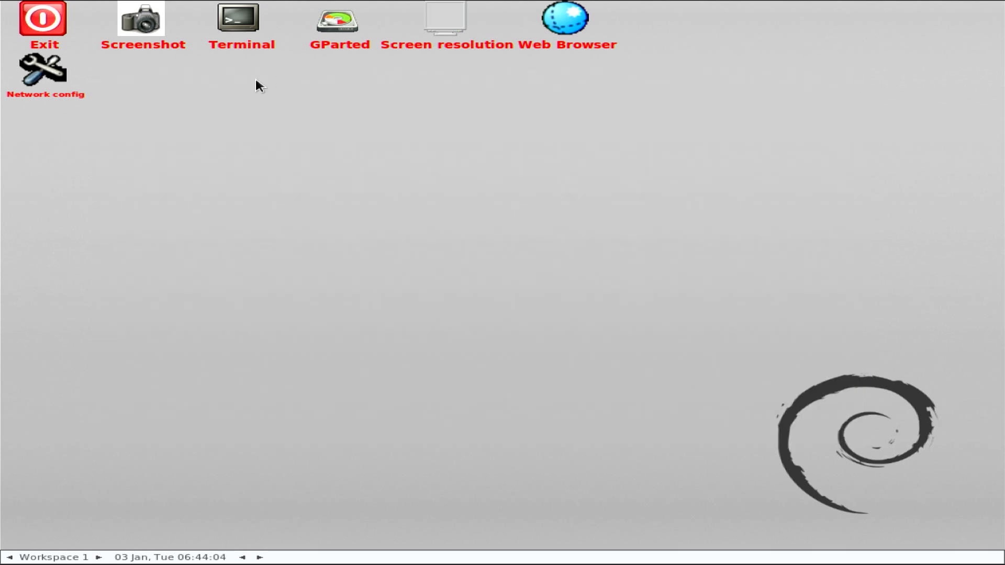
{"action": "left_click", "coordinate": [44, 21]}
{"action": "left_click", "coordinate": [426, 293]}
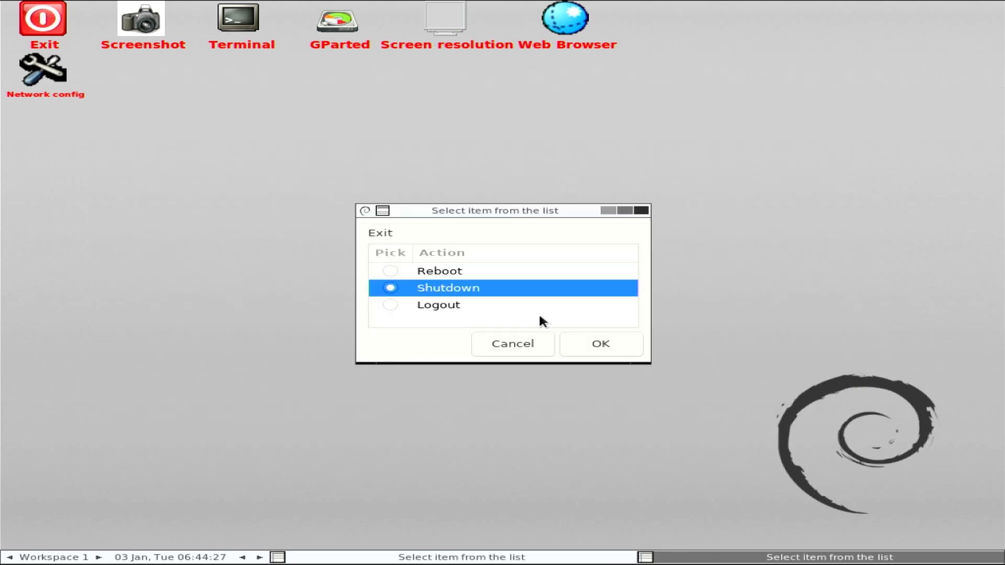
{"action": "left_click", "coordinate": [615, 346]}
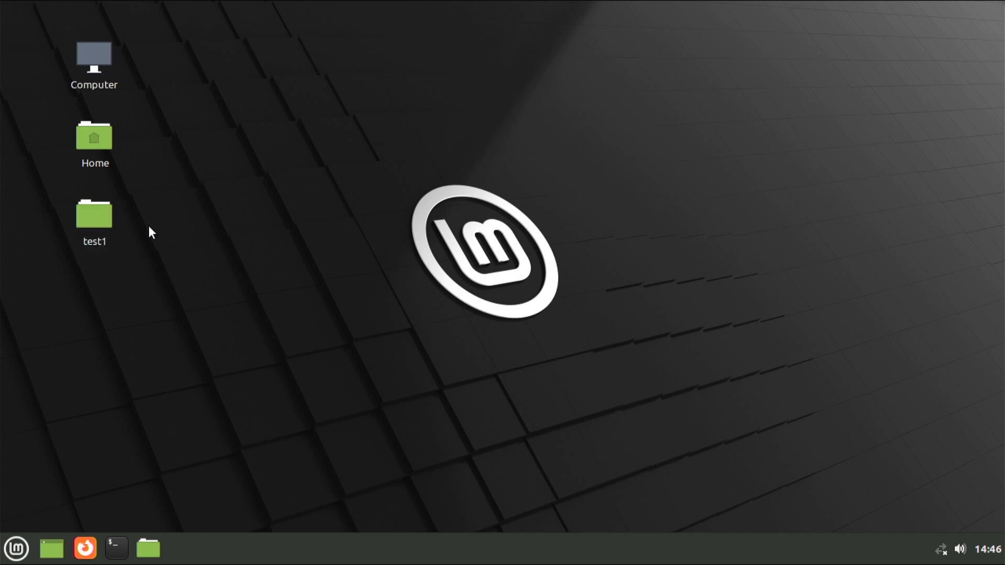
Step: Open the Disks utility in Linux Mint, examine the partitions of the 120 GB drive and close the utility
{"action": "key", "text": "super"}
{"action": "type", "text": "disk"}
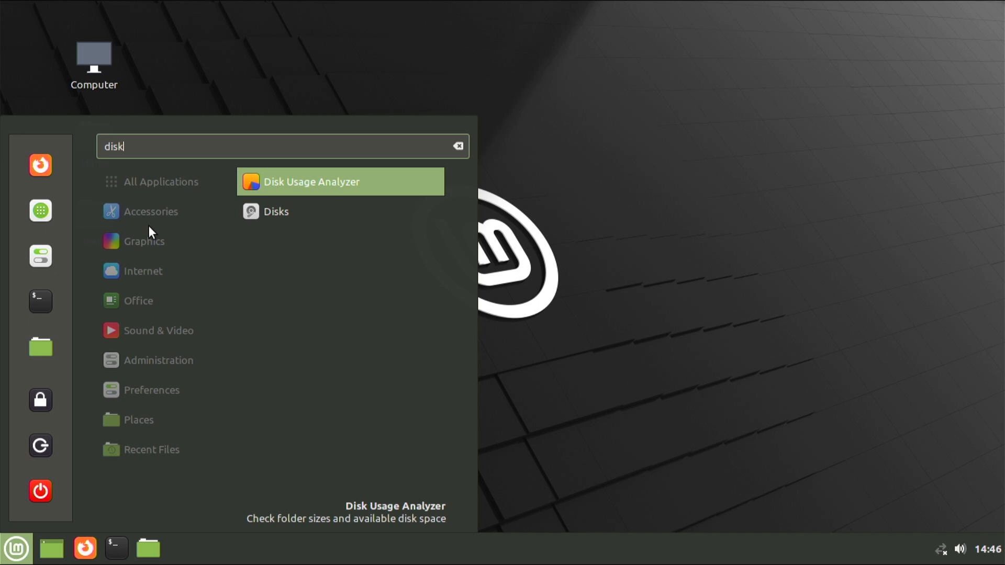
{"action": "left_click", "coordinate": [253, 215]}
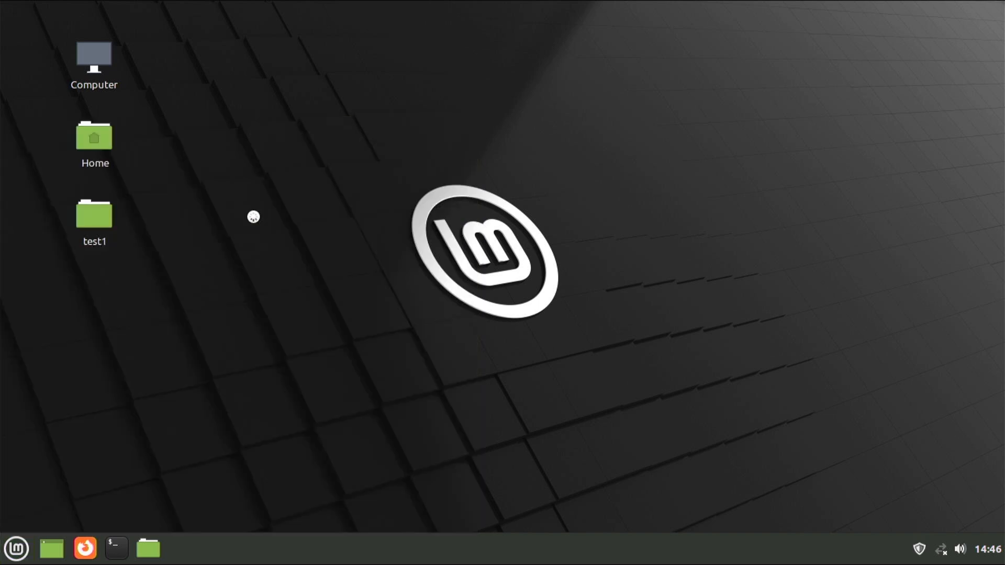
{"action": "left_click", "coordinate": [246, 89]}
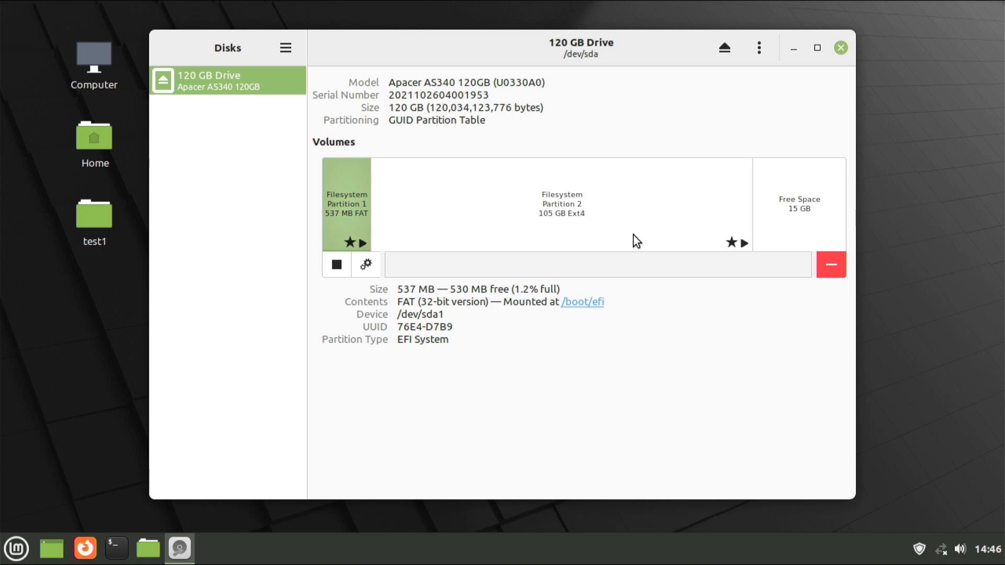
{"action": "left_click", "coordinate": [841, 47]}
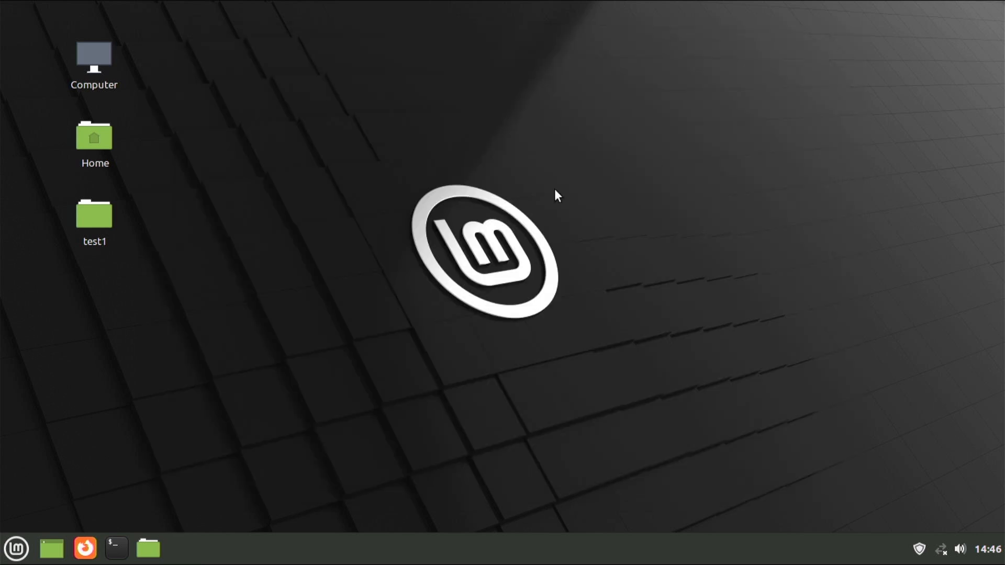
Step: Shut down the cloned Linux Mint system
{"action": "left_click", "coordinate": [16, 548]}
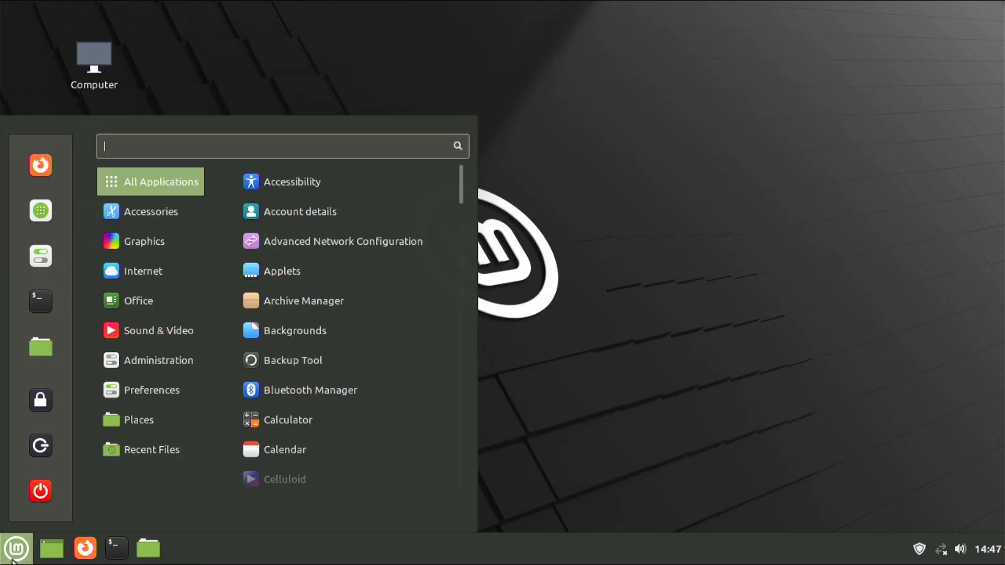
{"action": "left_click", "coordinate": [39, 492]}
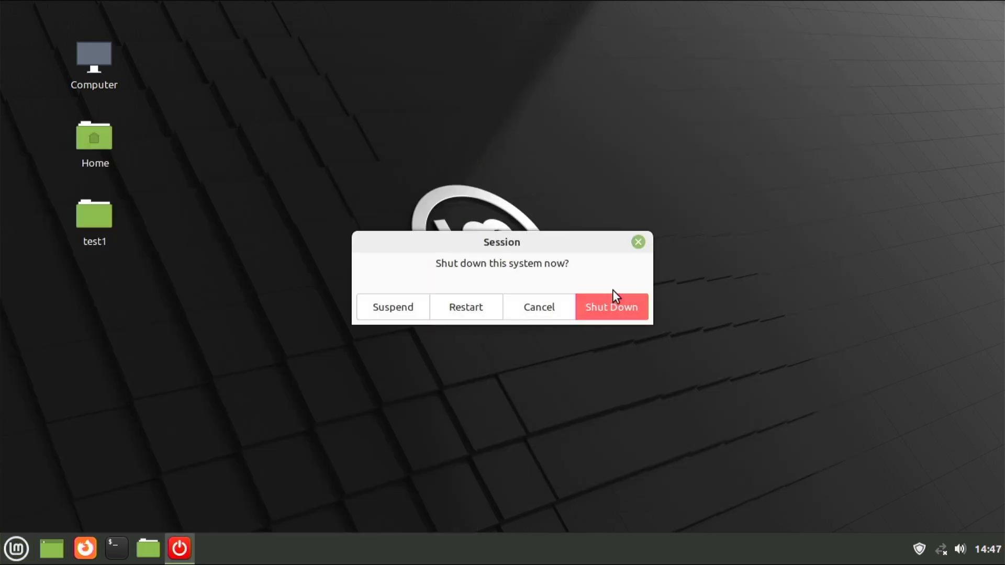
{"action": "left_click", "coordinate": [631, 304]}
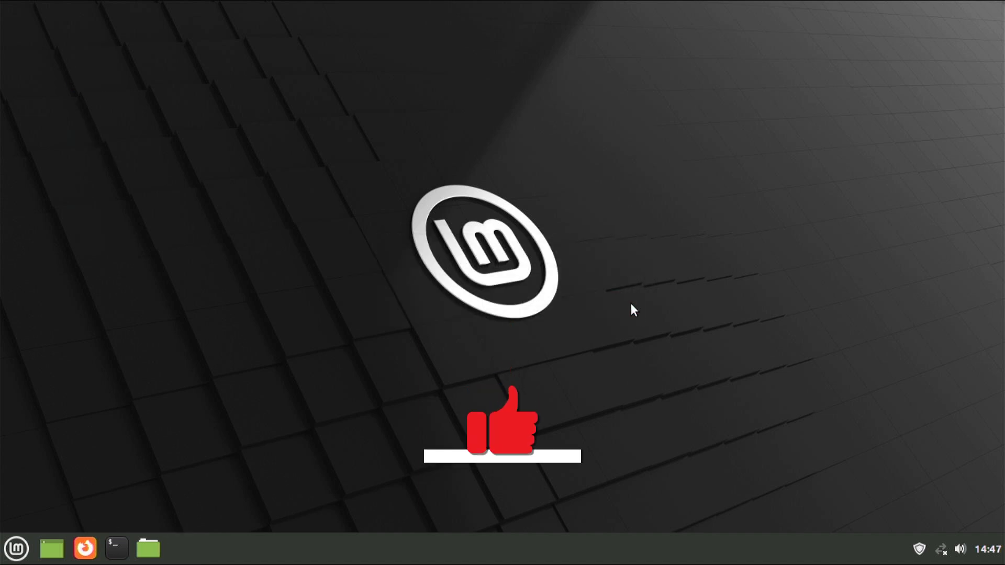